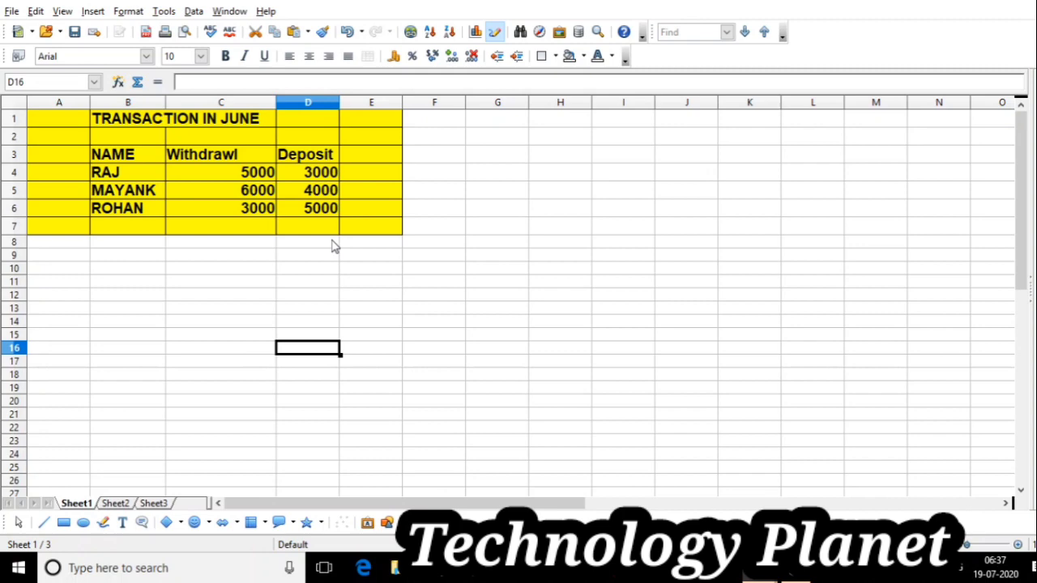
Review the June transactions on Sheet1, the July transactions on Sheet2 and the two-month summary layout on Sheet3.
click(126, 505)
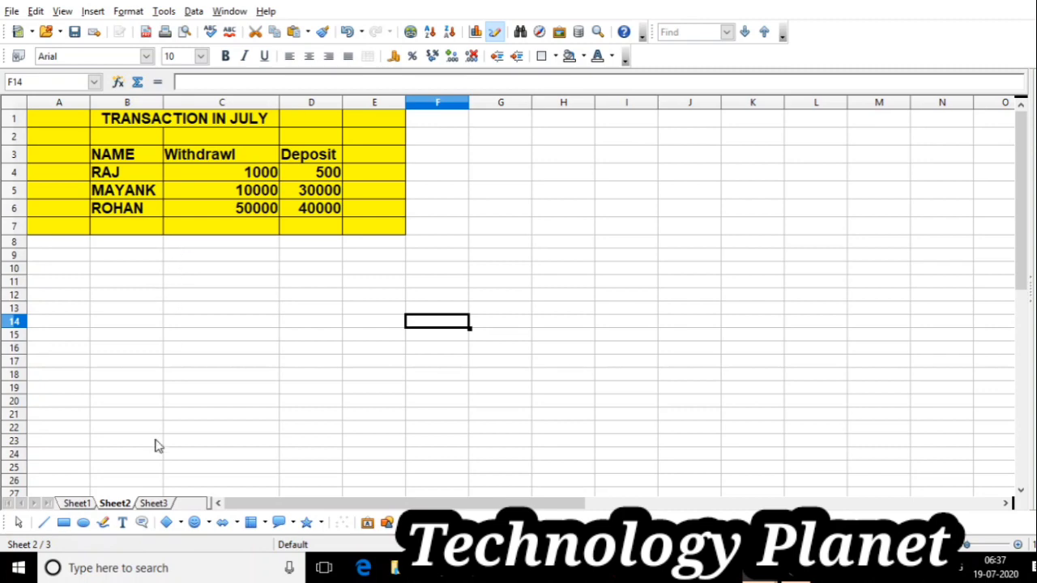
click(154, 504)
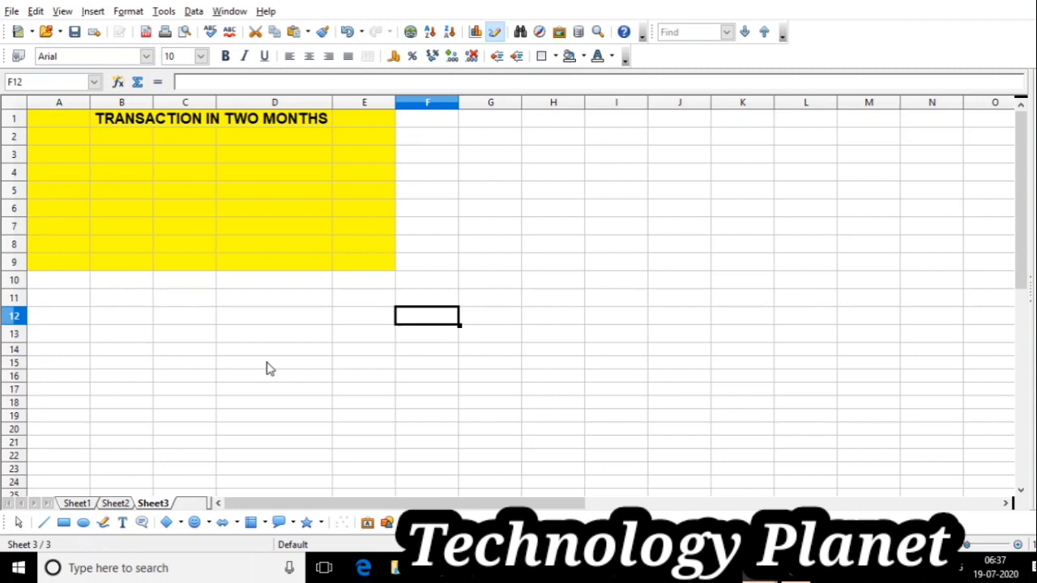
click(81, 505)
click(113, 505)
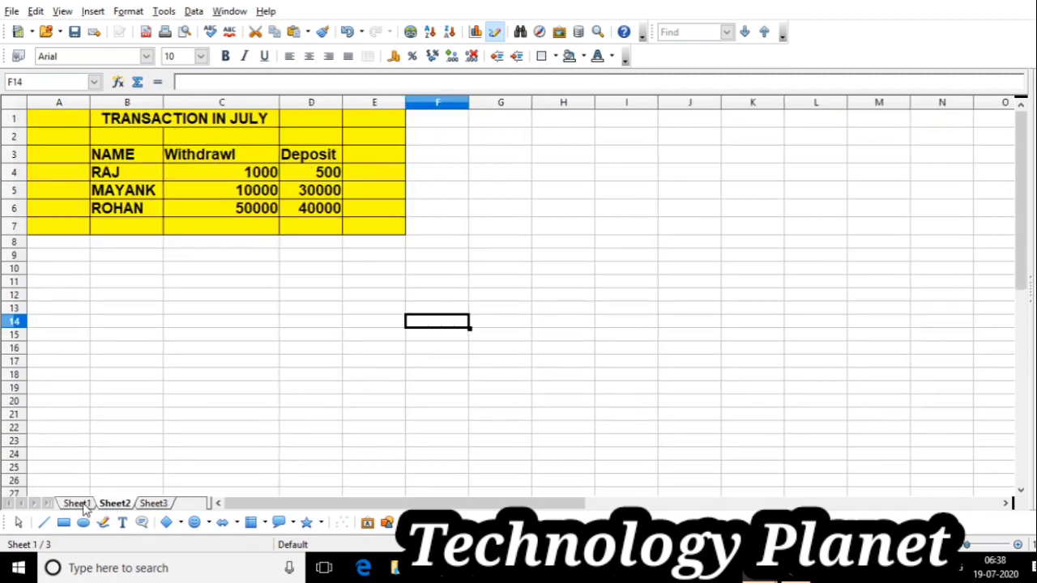
click(81, 507)
click(110, 504)
click(162, 504)
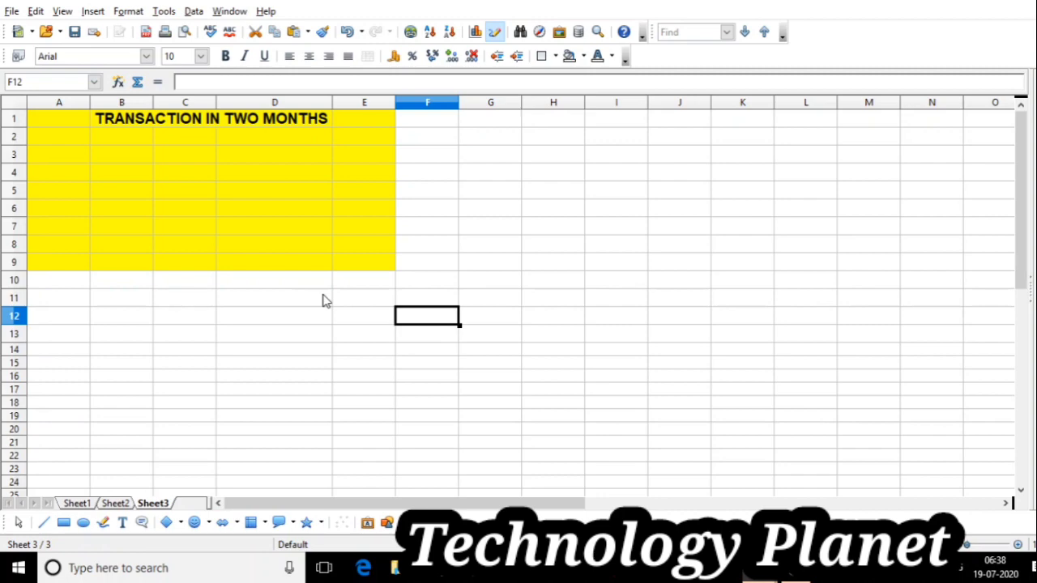
Start a data consolidation from Sheet1 using the Sum function.
click(77, 503)
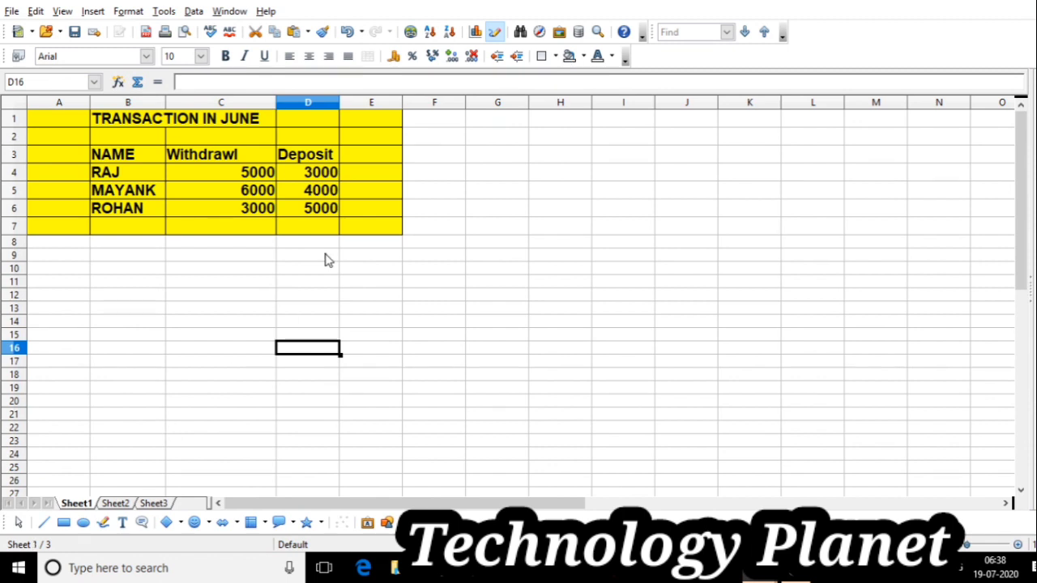
click(195, 11)
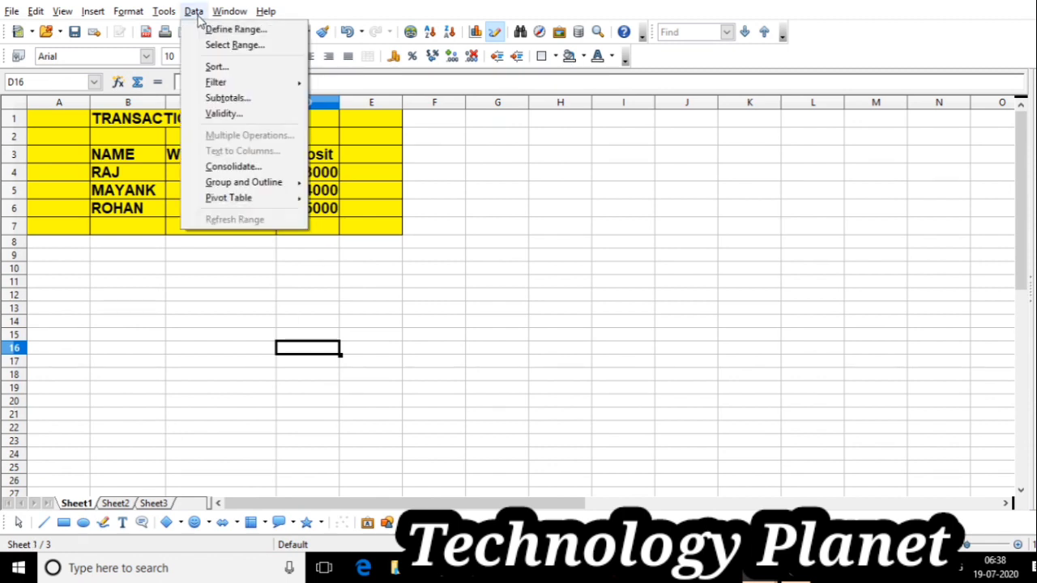
click(234, 167)
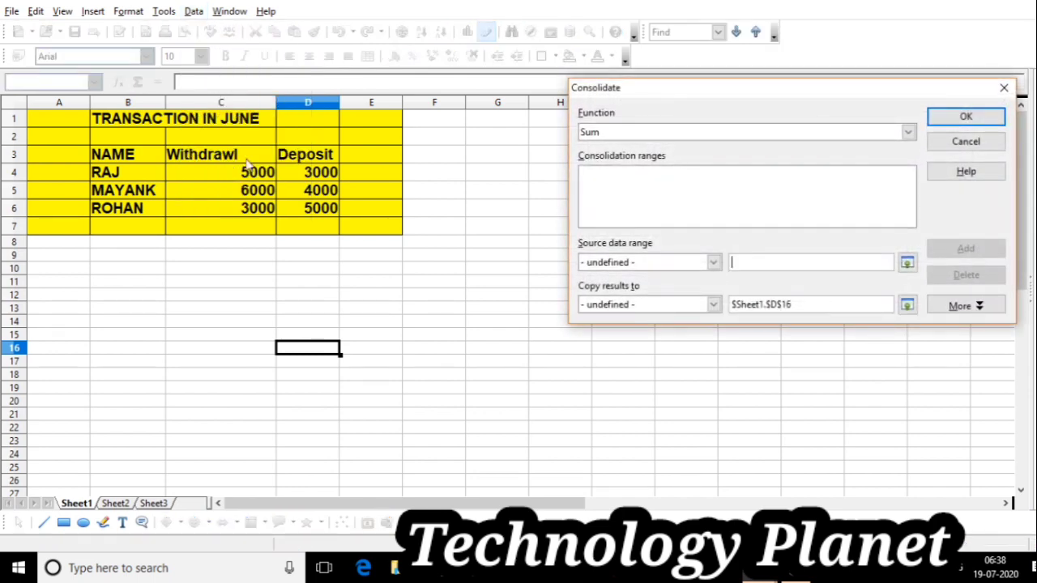
drag(770, 96, 716, 102)
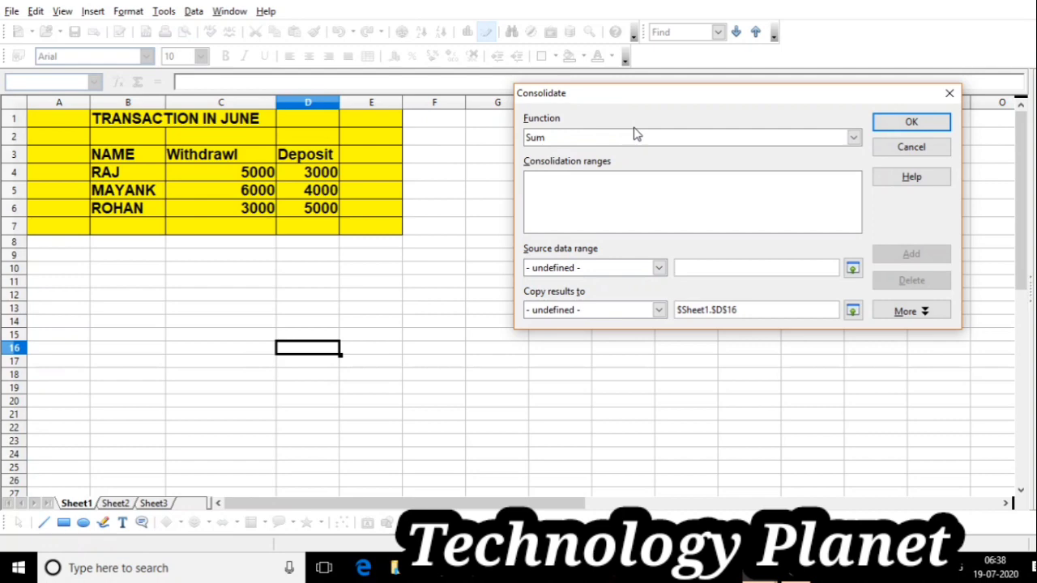
click(854, 138)
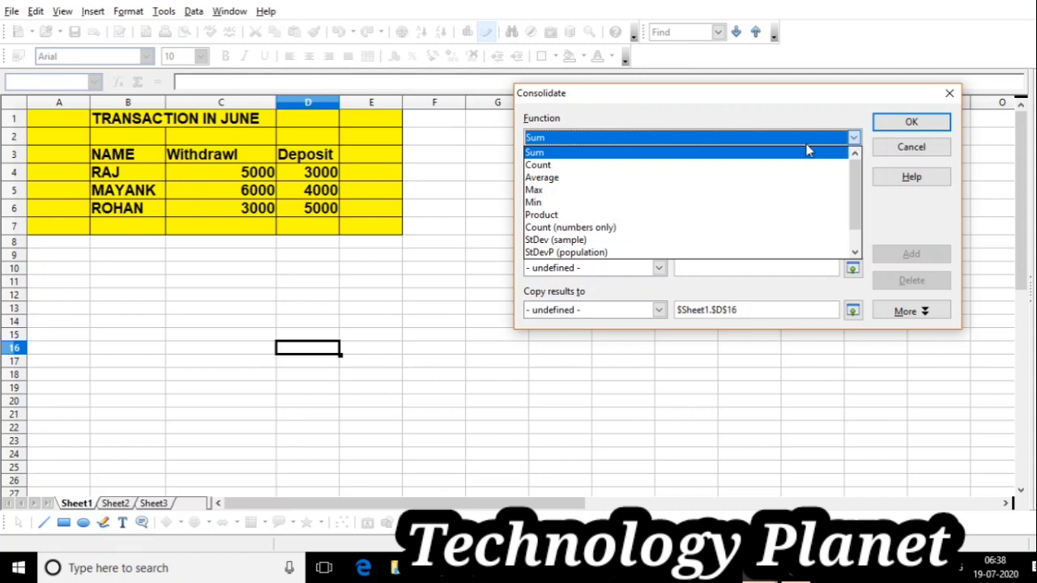
click(572, 154)
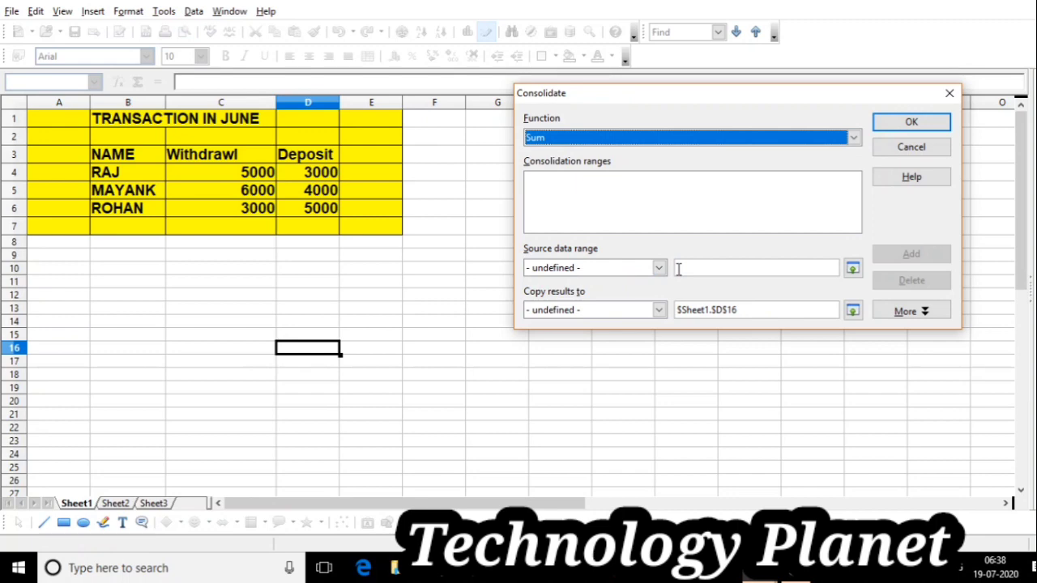
Add the June table on Sheet1, $B$3:$D$6 including its headers, to the consolidation ranges.
click(852, 270)
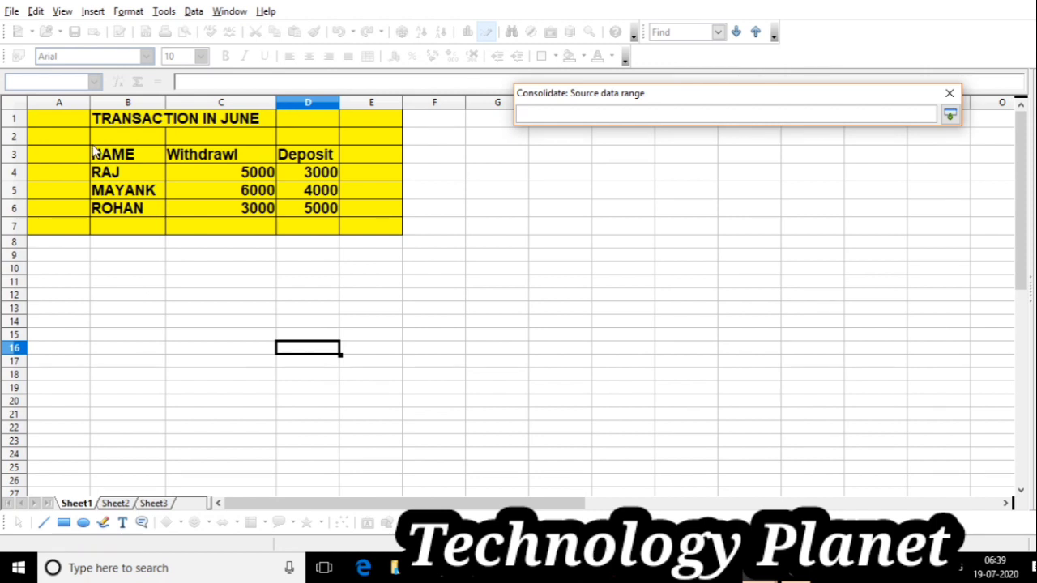
drag(94, 152, 299, 213)
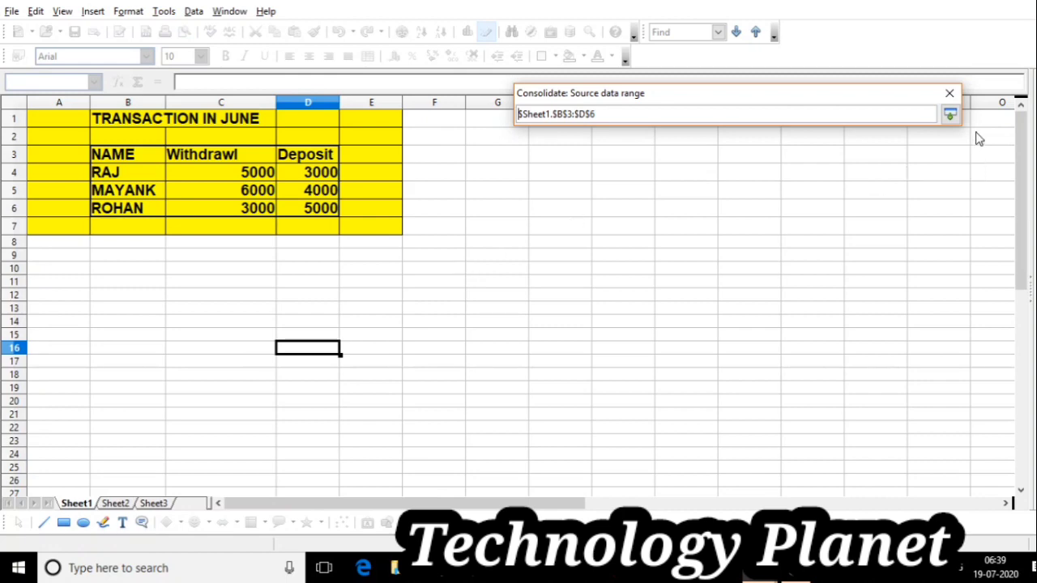
click(950, 117)
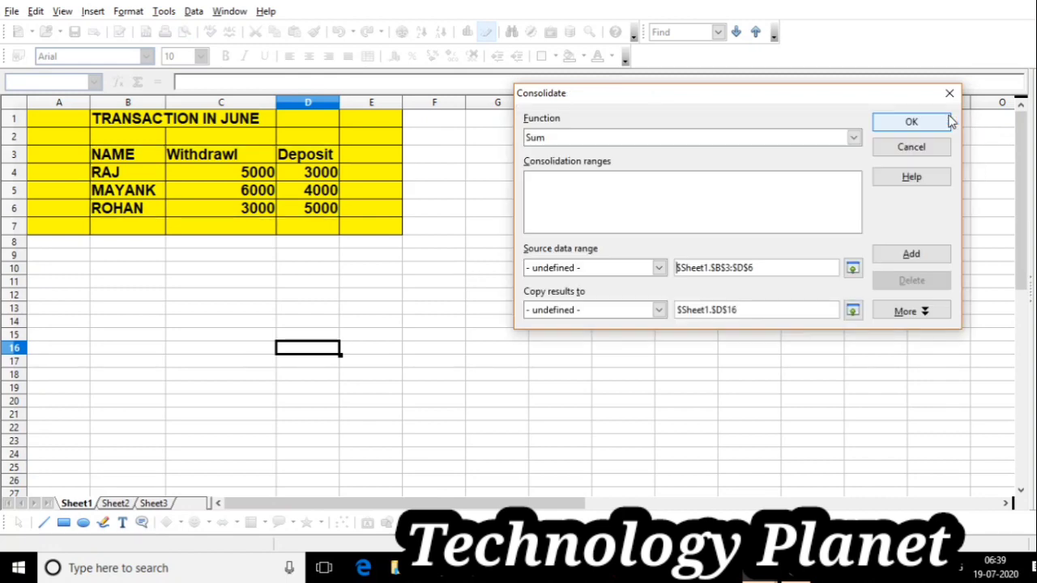
click(912, 255)
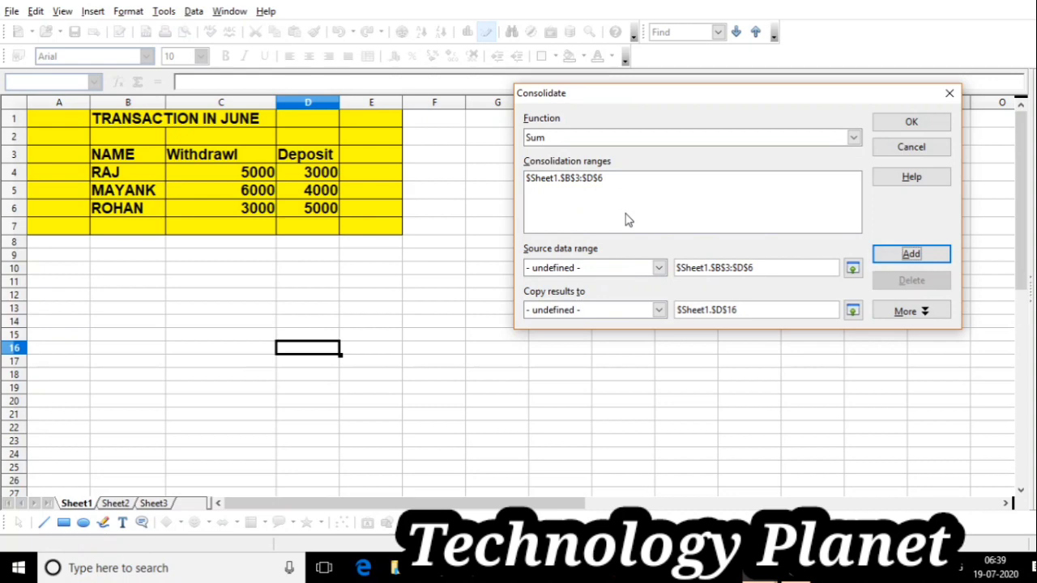
Add the July table on Sheet2, $B$3:$D$6 including its headers, as the second consolidation range.
click(852, 270)
click(118, 504)
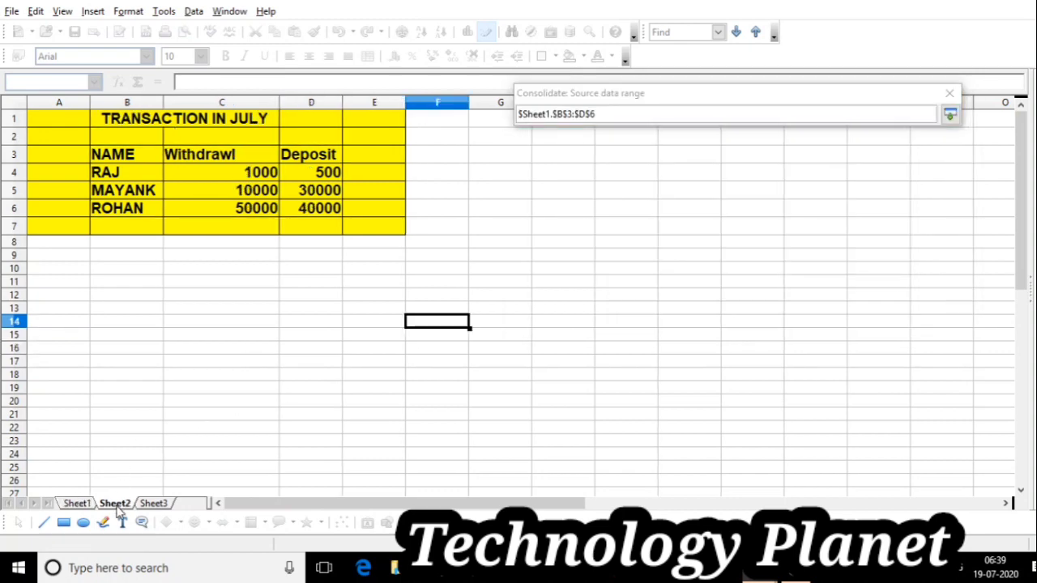
click(95, 156)
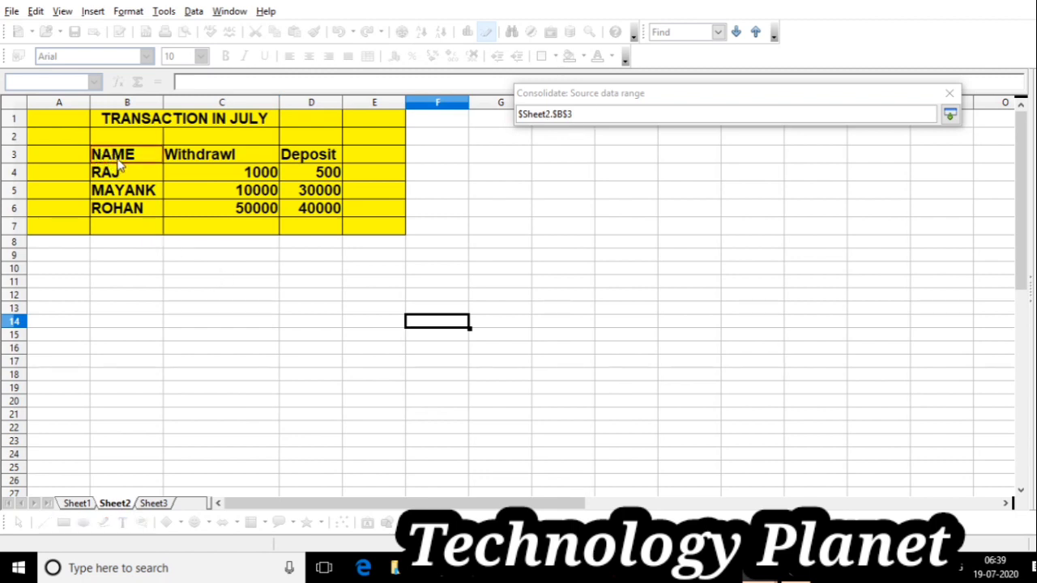
drag(128, 168, 308, 211)
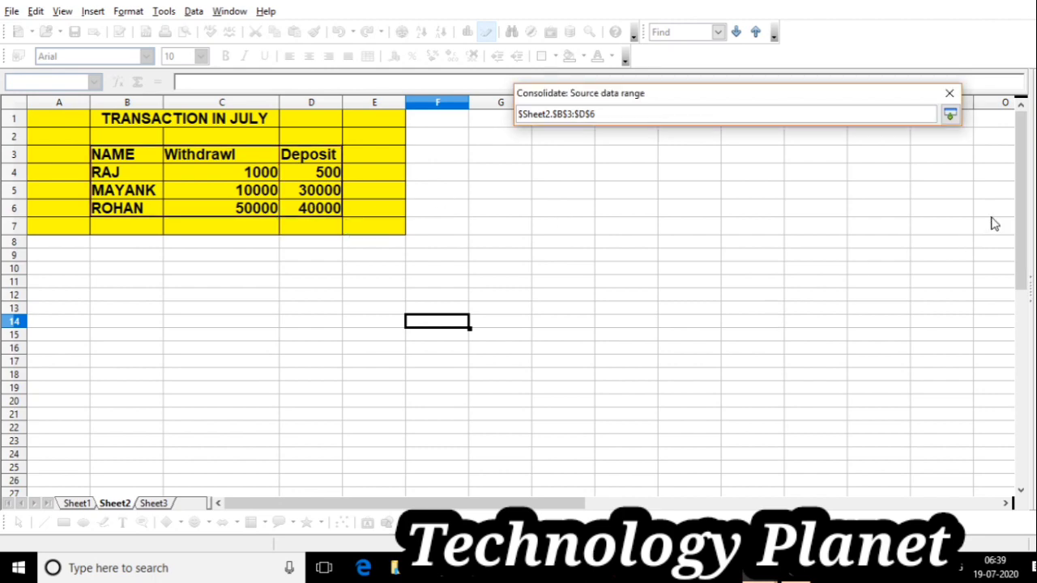
click(951, 115)
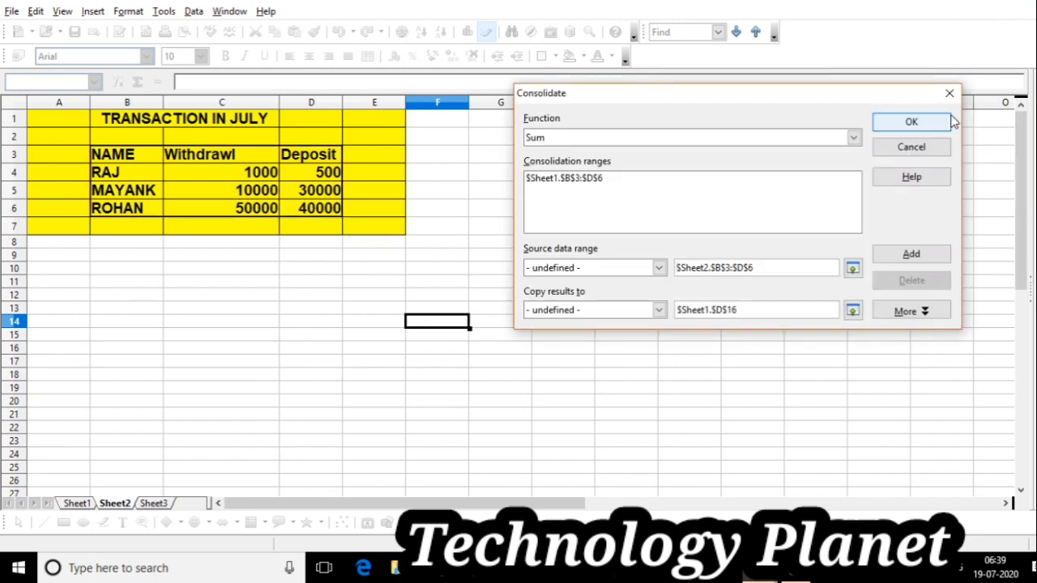
click(911, 258)
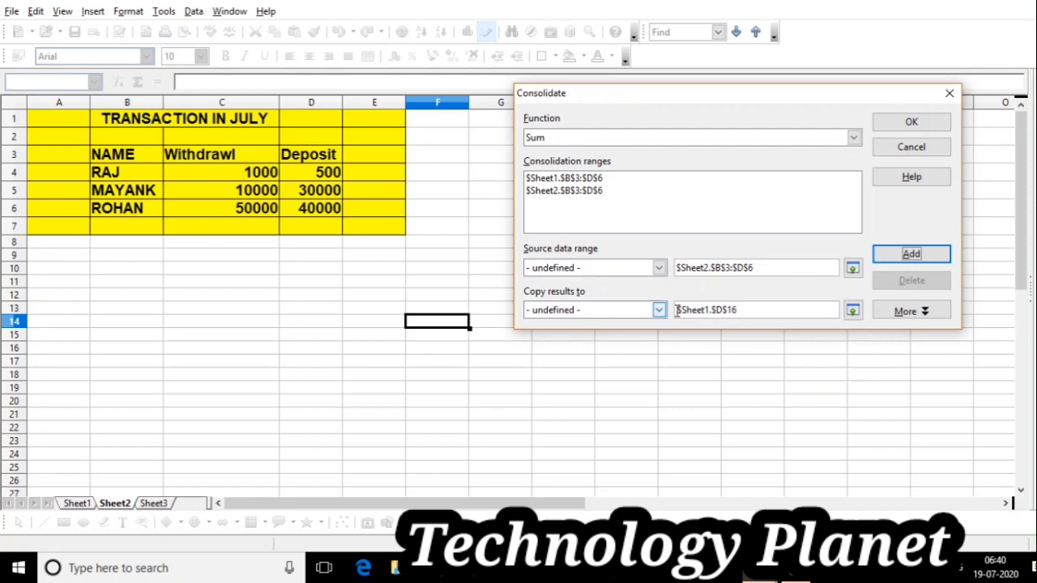
Set the consolidation results to be copied to cell B3 on Sheet3.
click(853, 311)
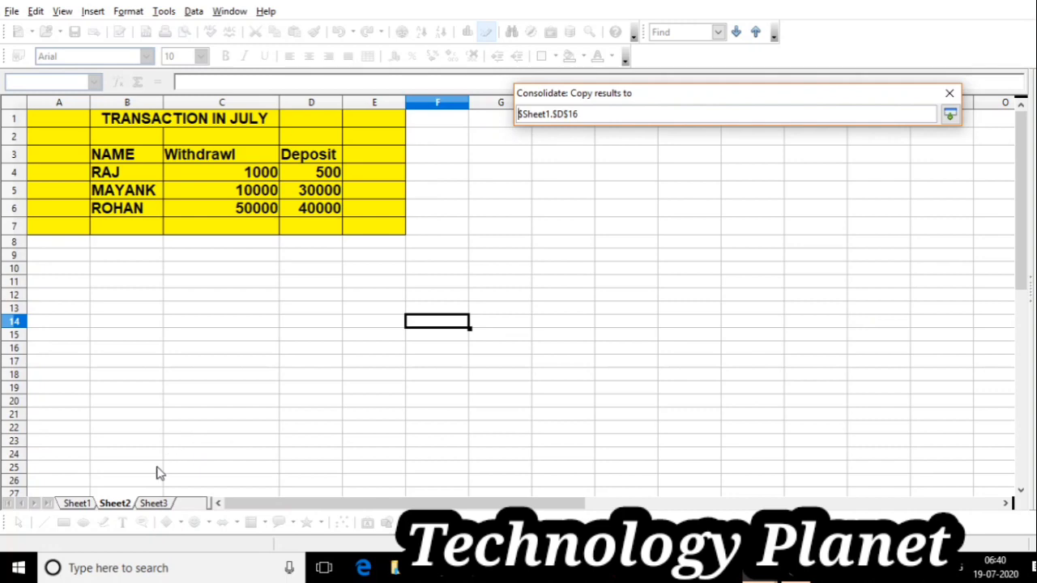
click(154, 504)
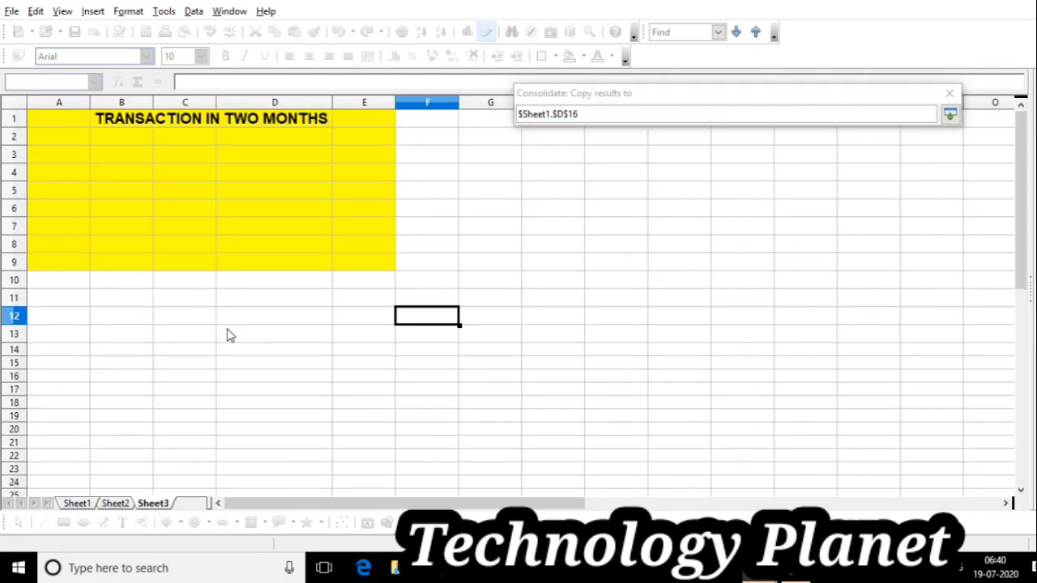
click(100, 158)
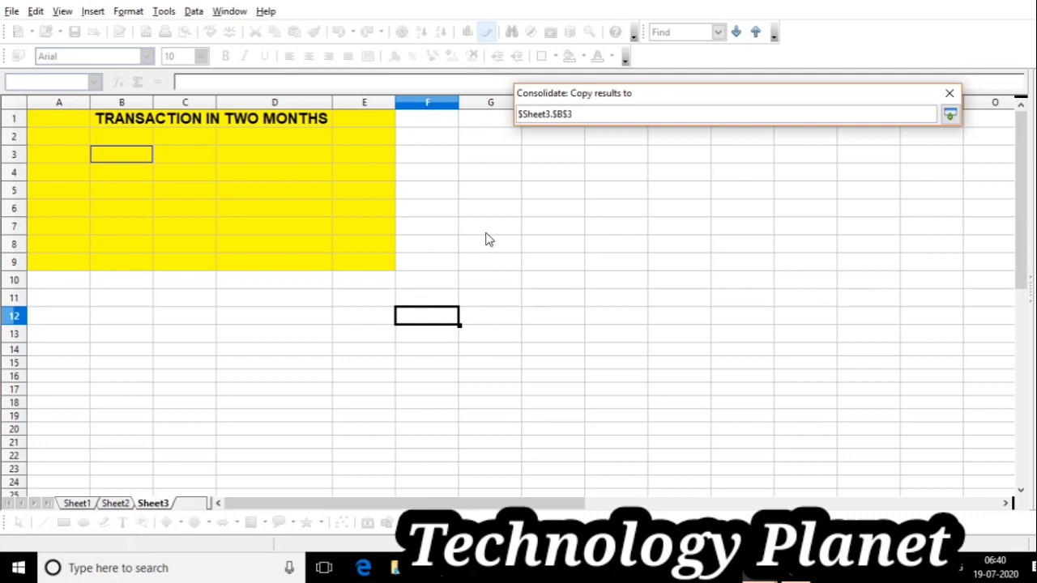
click(949, 118)
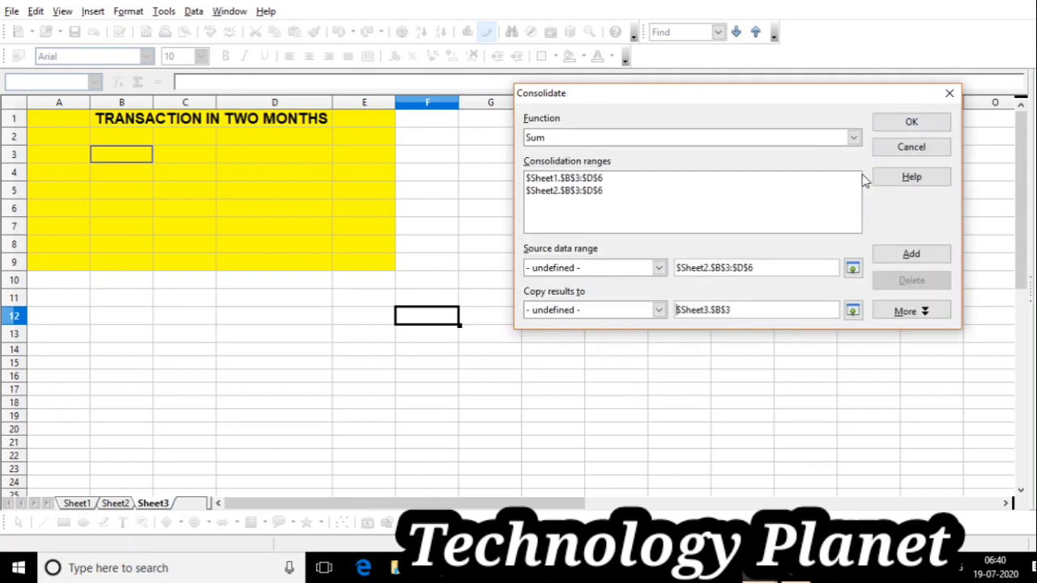
Consolidate by row labels and column labels with a link to the source data, and run the consolidation onto Sheet3.
drag(802, 95, 772, 78)
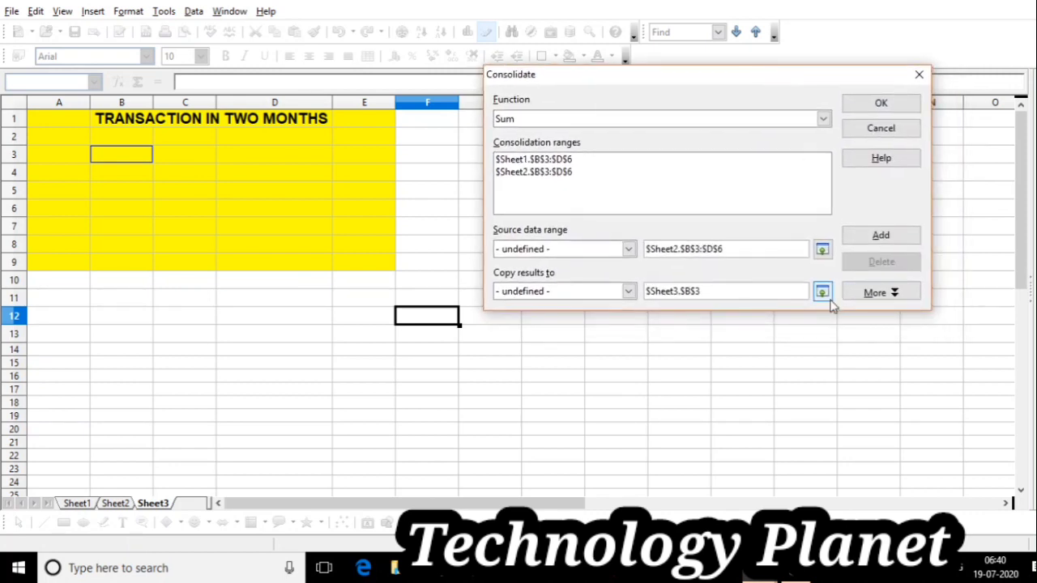
click(878, 293)
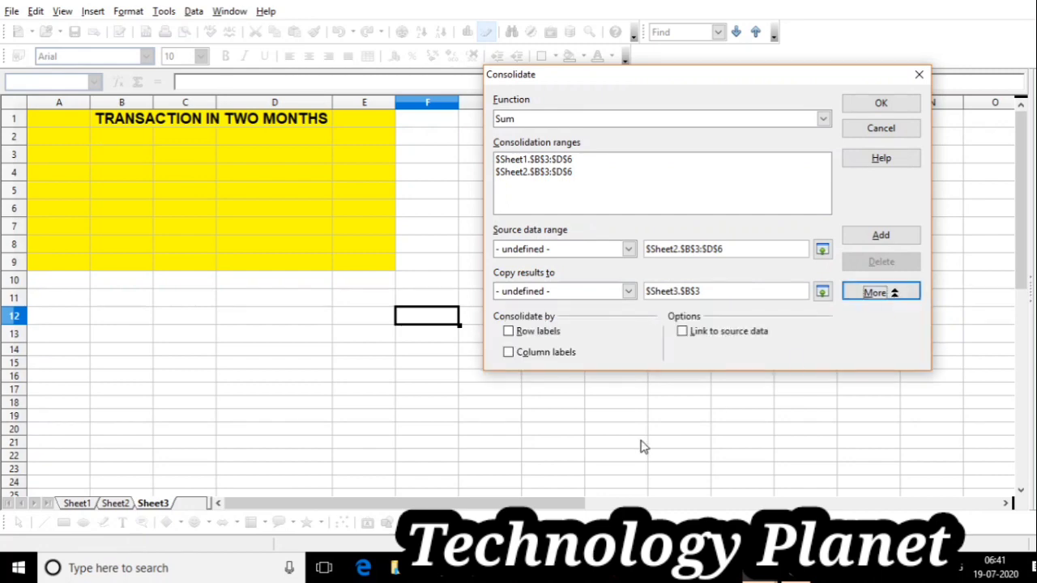
click(510, 332)
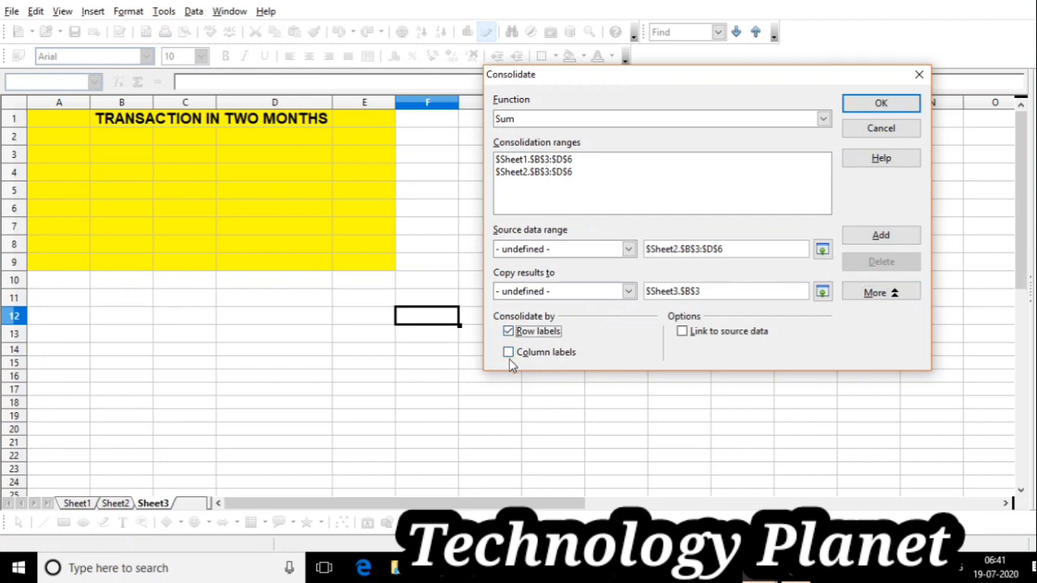
click(508, 353)
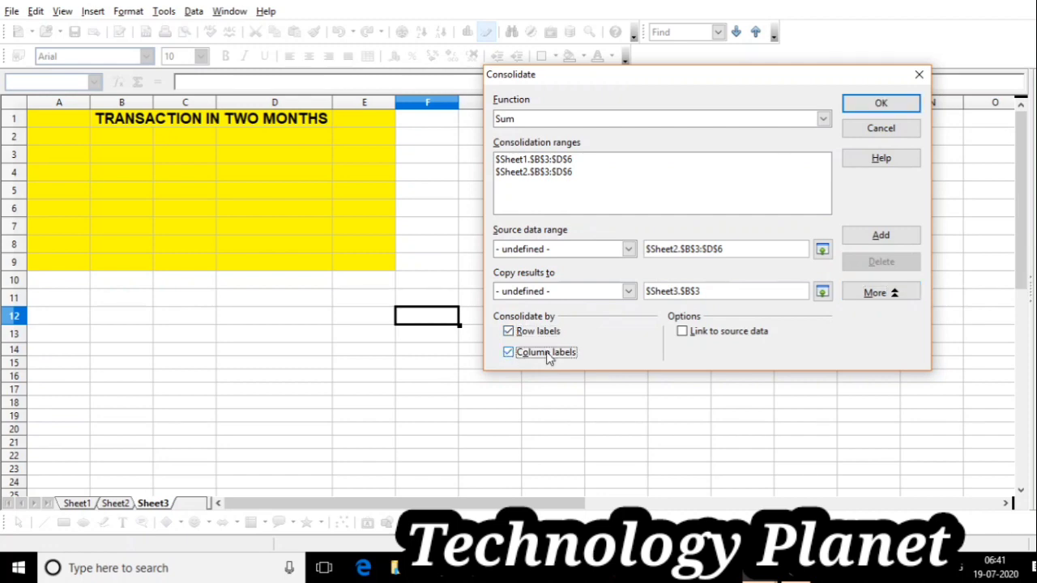
click(683, 332)
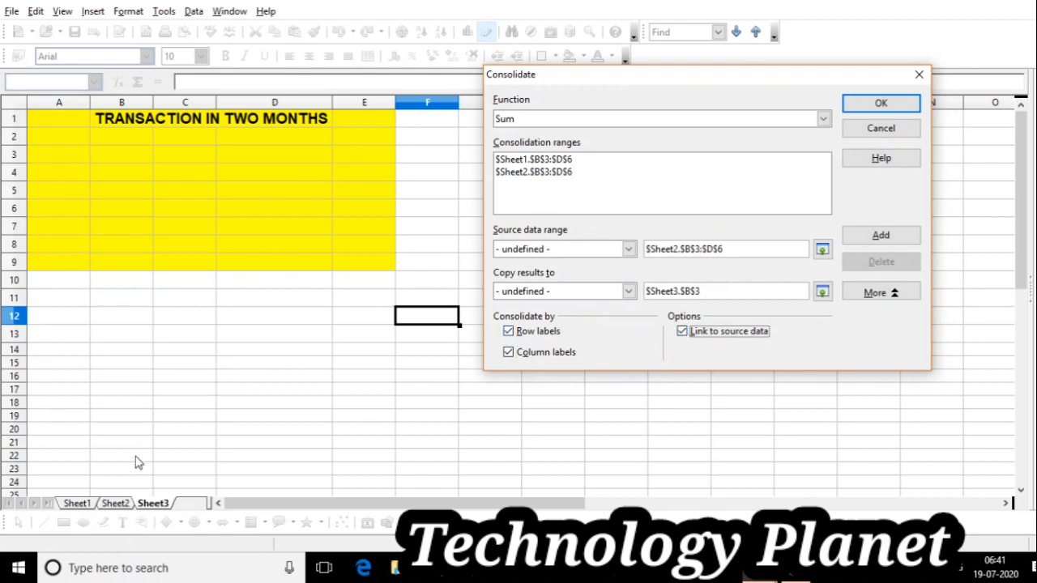
click(78, 502)
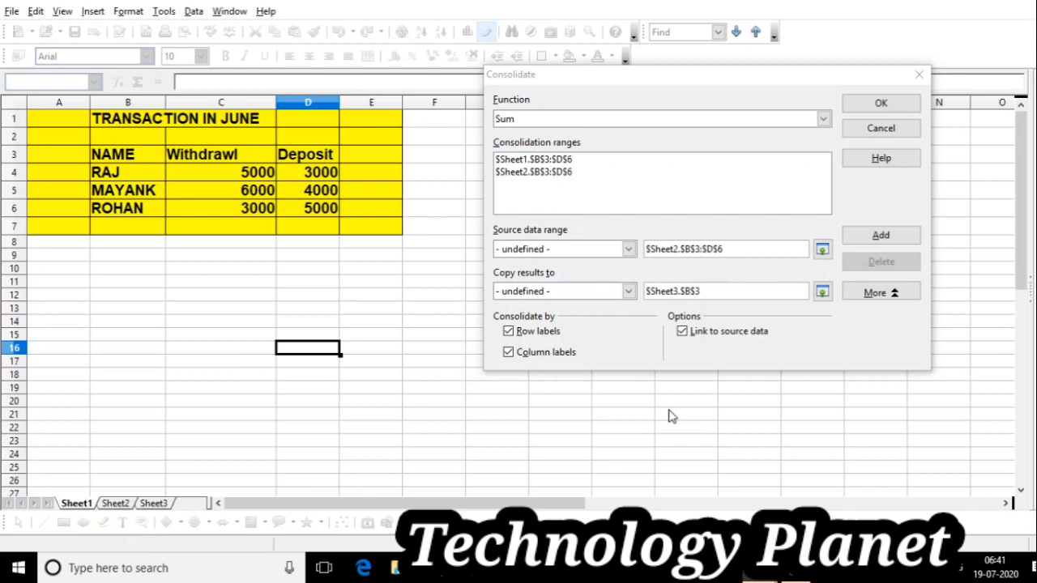
click(158, 503)
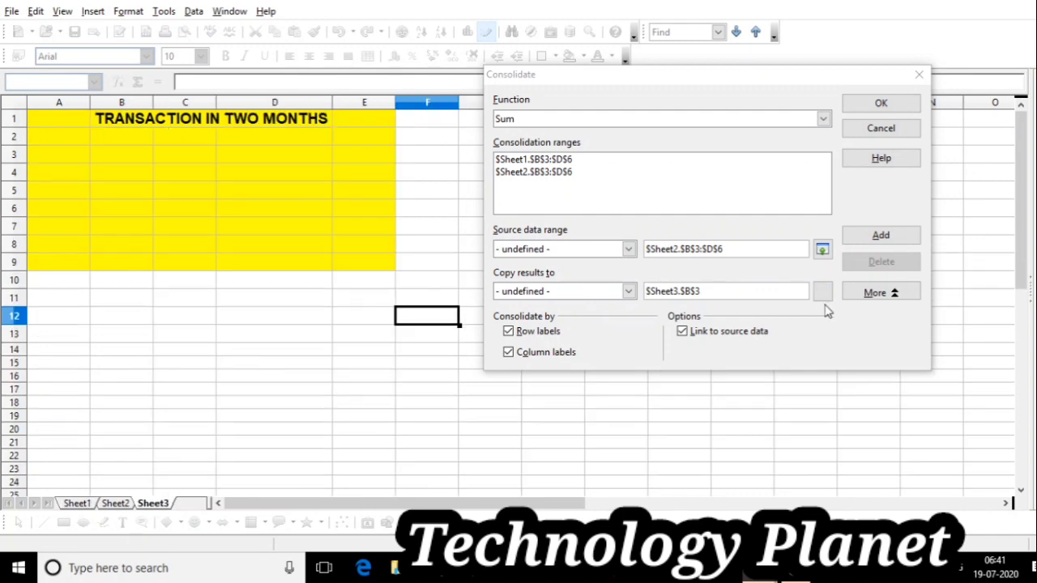
click(881, 104)
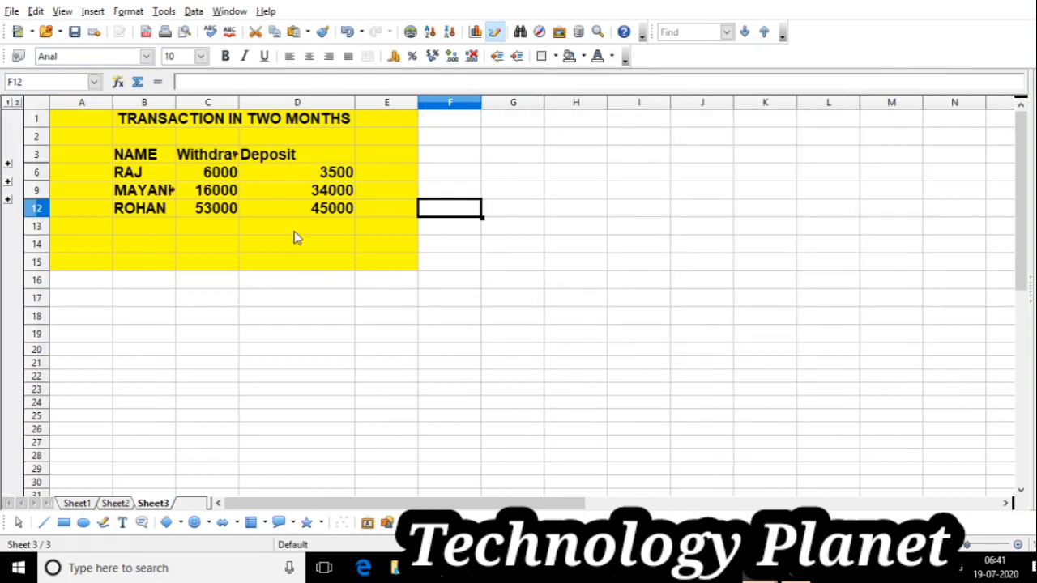
Widen columns B and C on Sheet3 so the names and the Withdrawl header fit completely.
drag(177, 102, 222, 102)
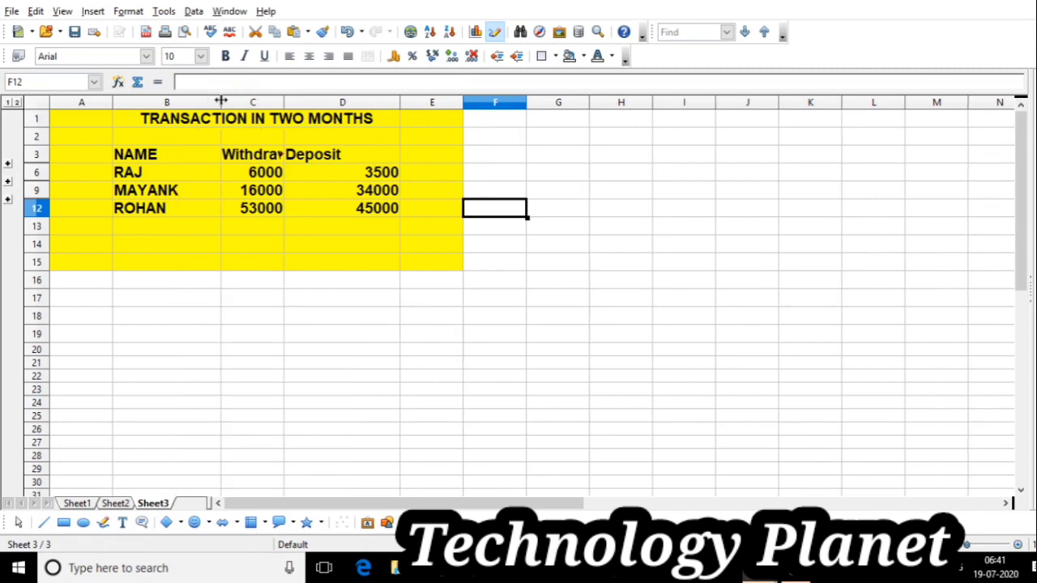
click(476, 392)
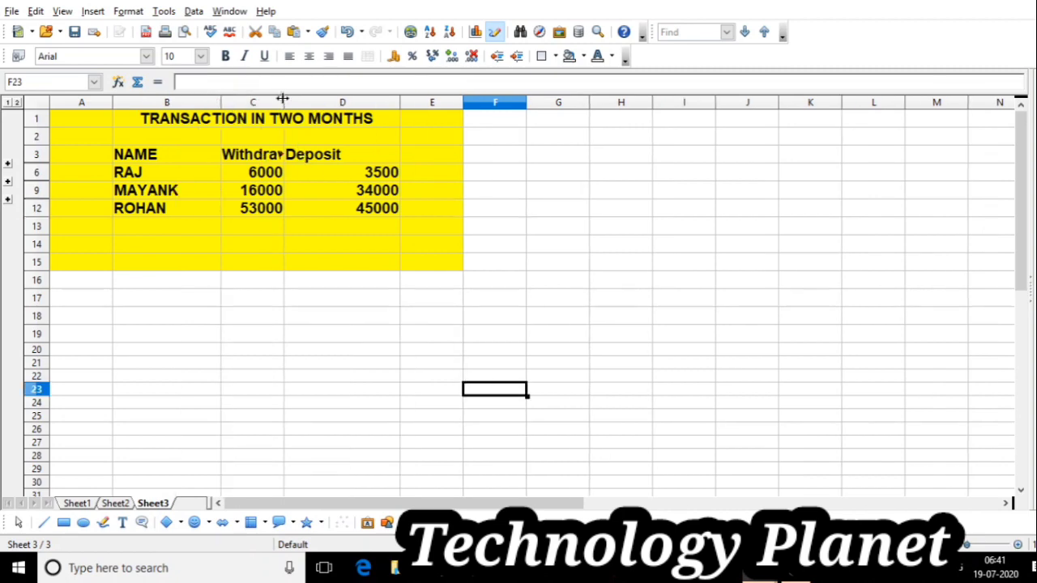
drag(283, 98, 311, 98)
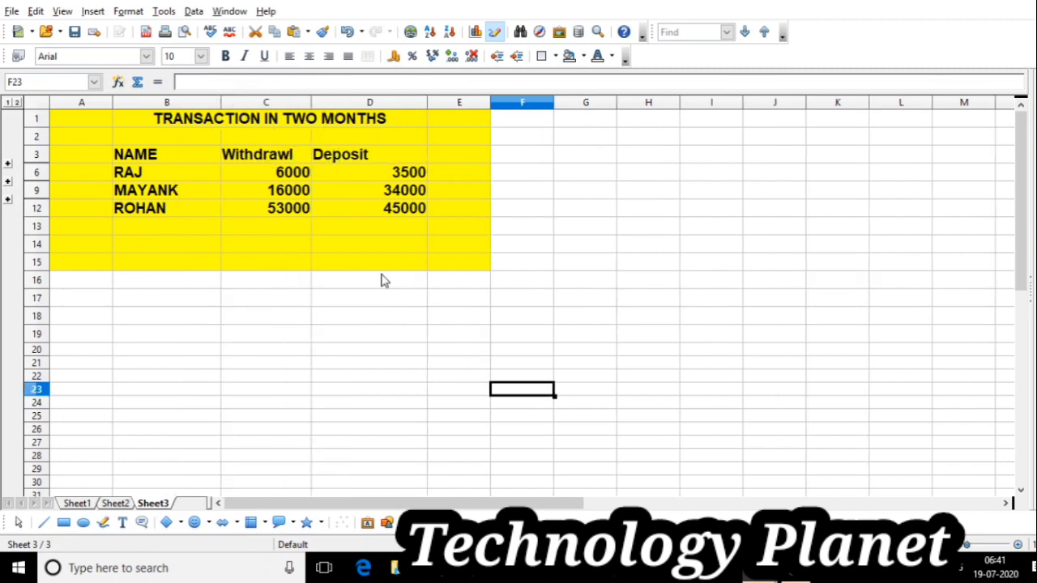
click(365, 336)
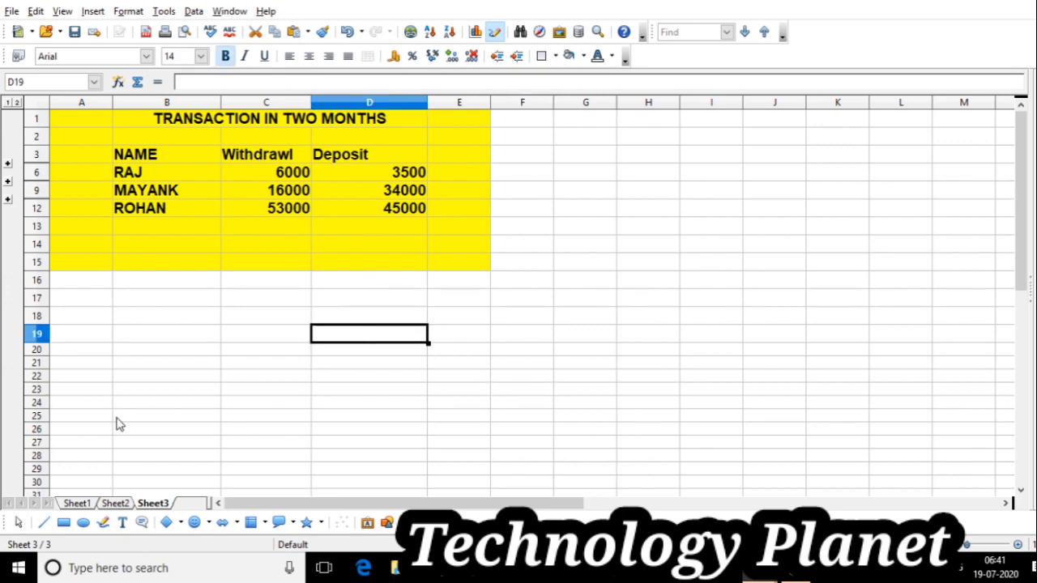
Compare the June and July withdrawal and deposit in the first name row on Sheet1 and Sheet2 with the sums on Sheet3.
click(77, 504)
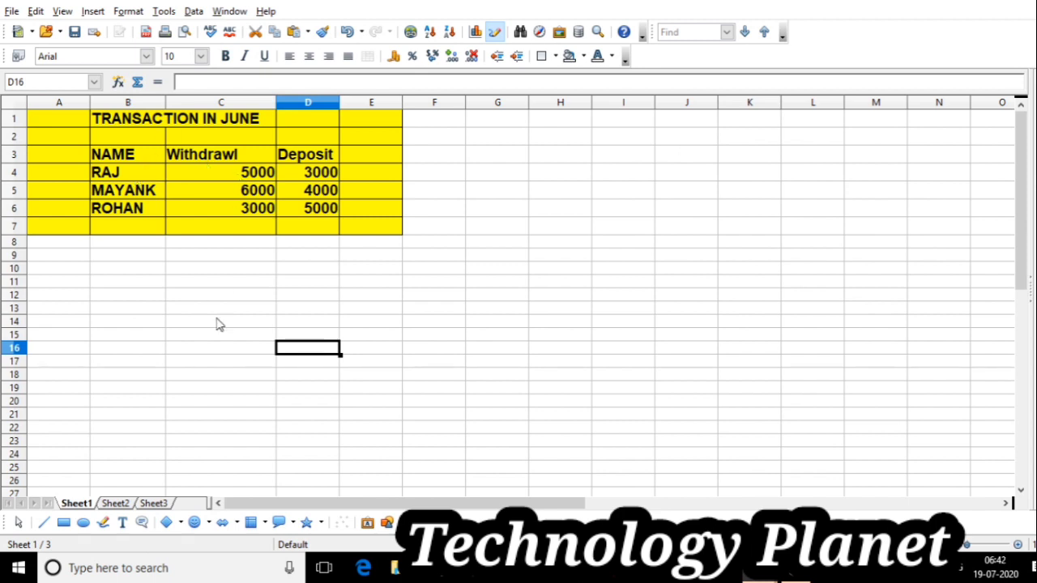
click(115, 503)
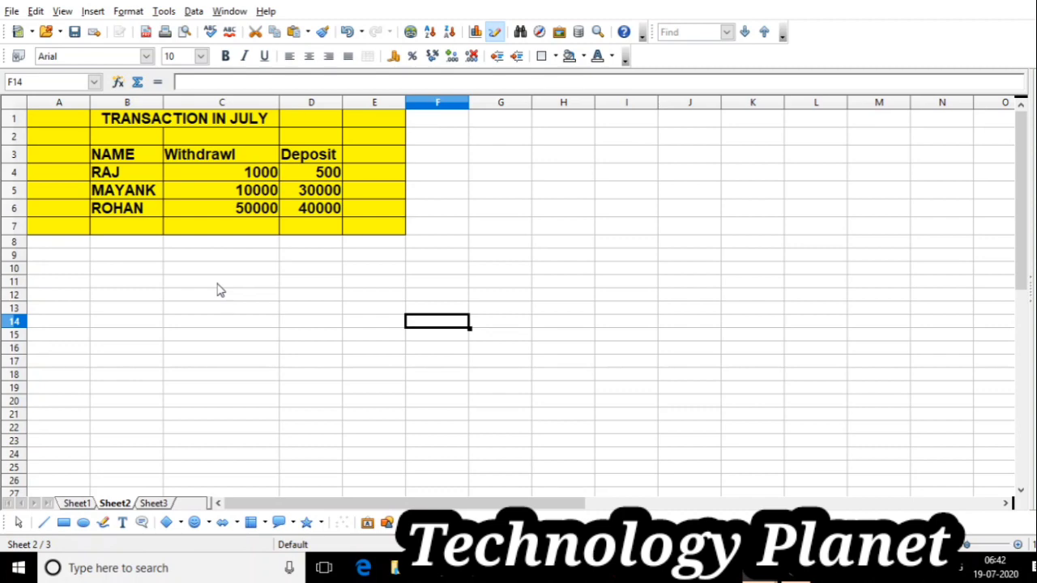
click(153, 504)
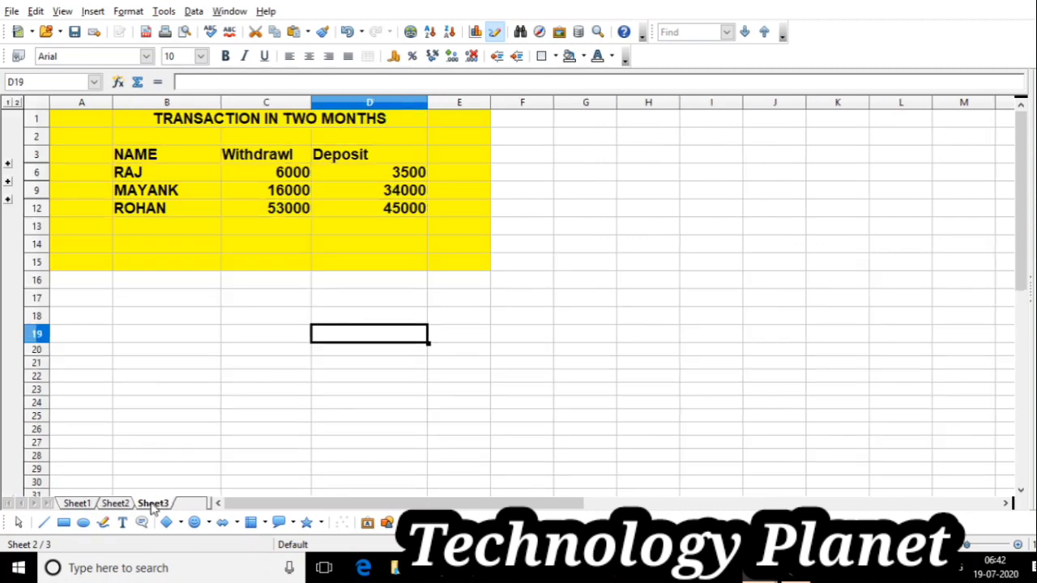
click(292, 172)
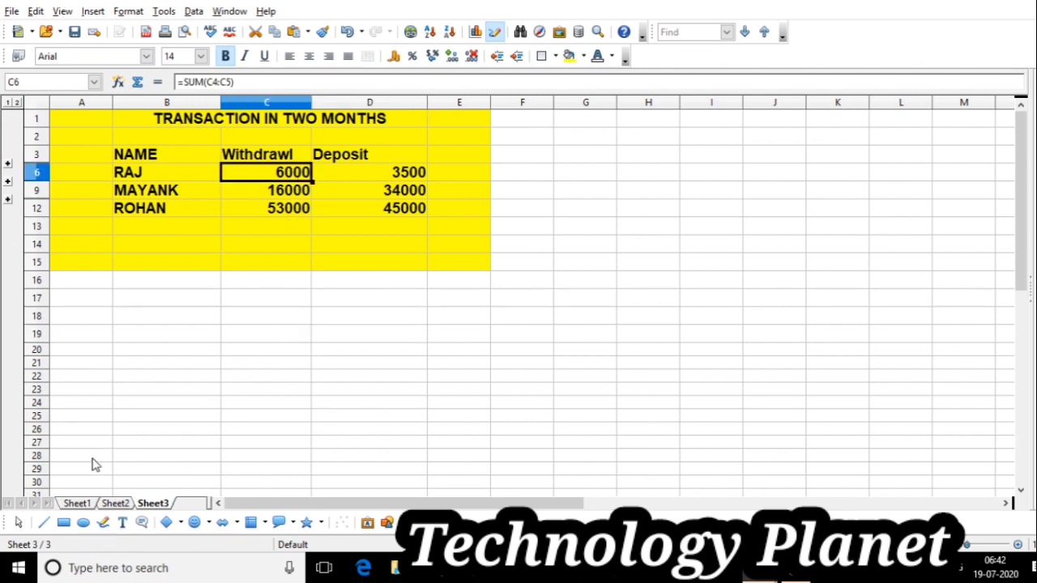
click(76, 504)
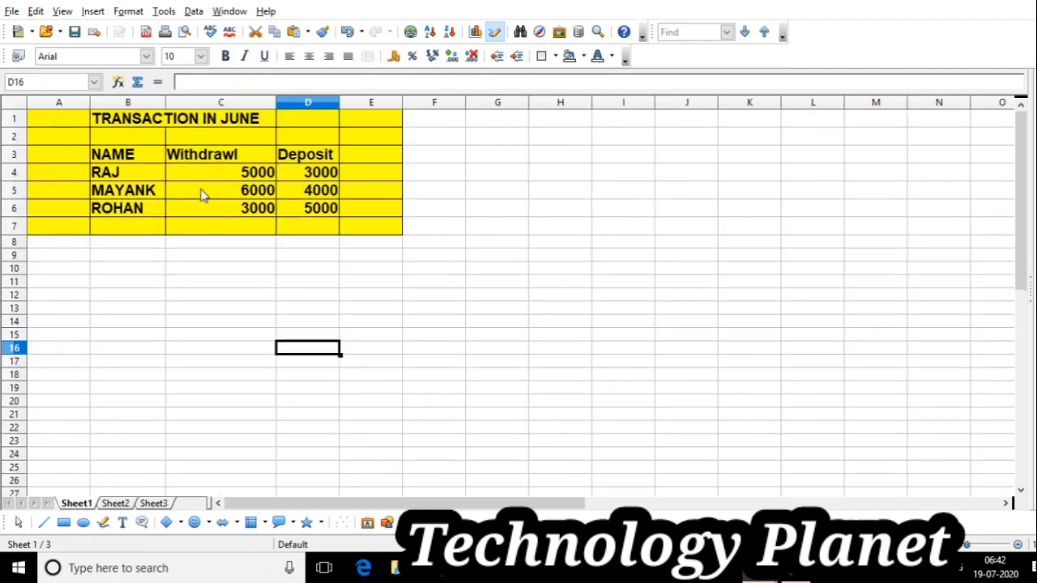
click(301, 175)
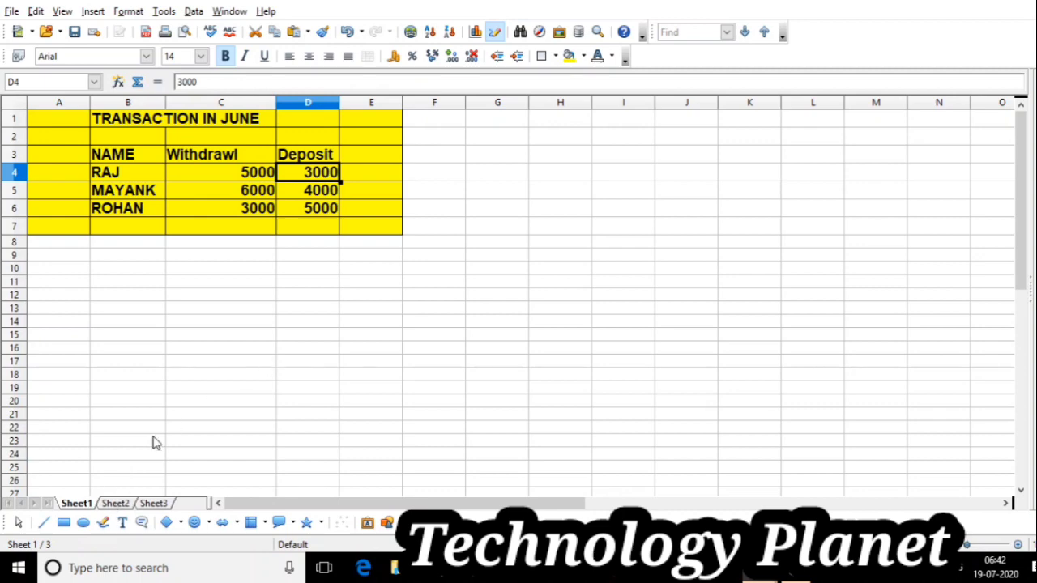
click(116, 503)
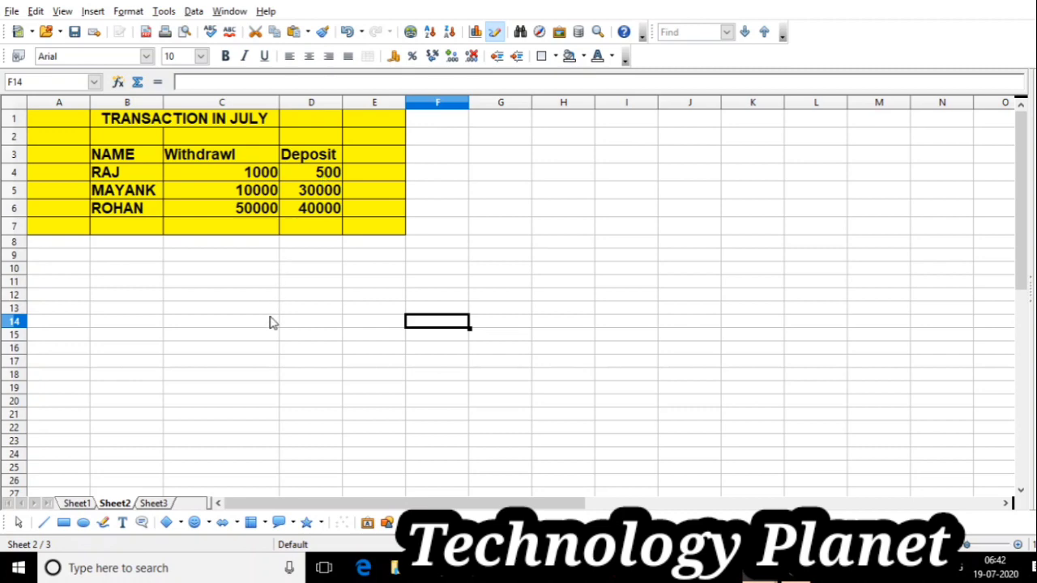
click(154, 503)
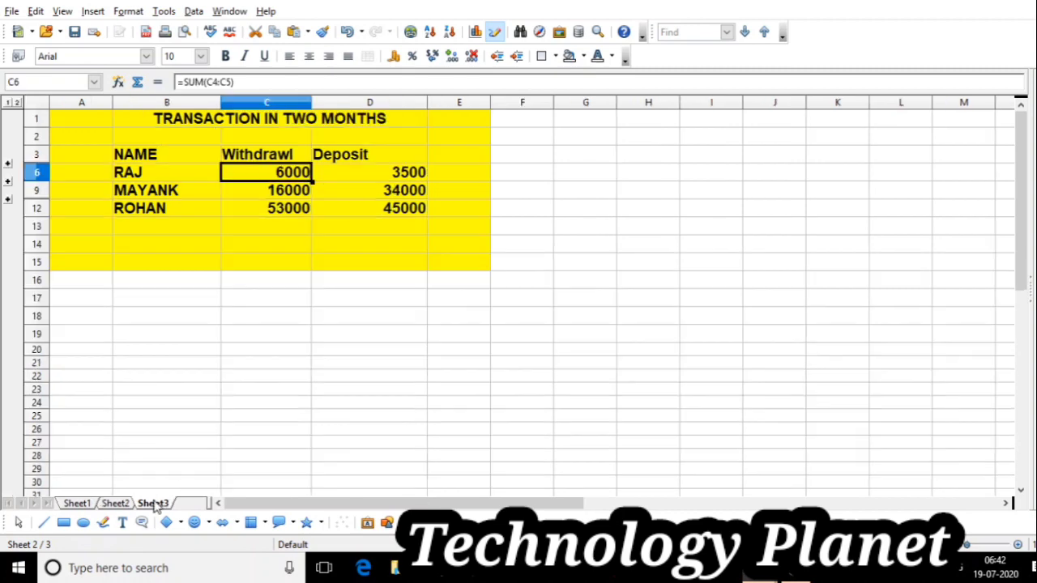
click(378, 175)
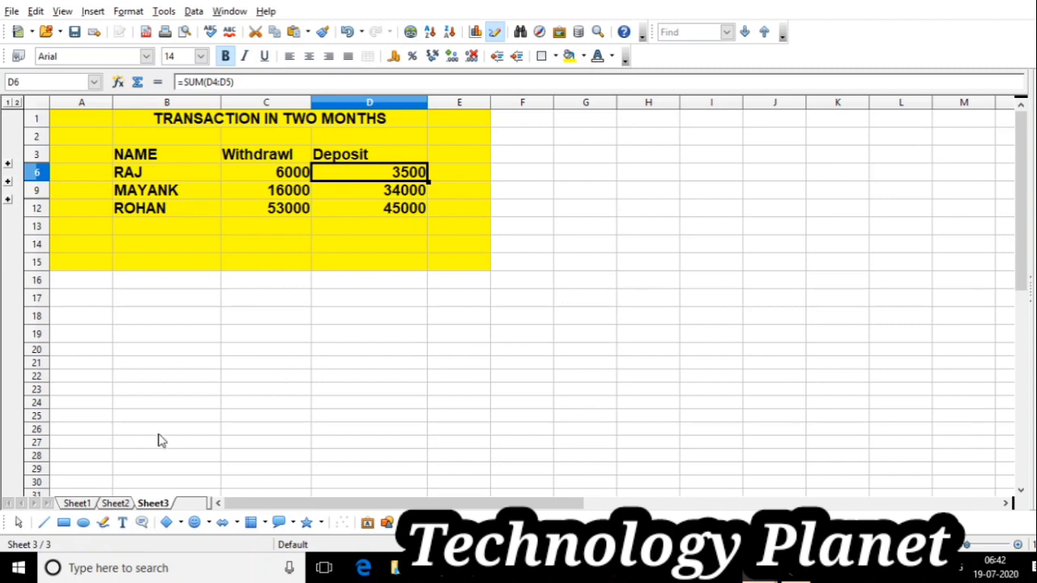
Check the second name row's withdrawal in C5 on Sheet1 and Sheet2 against its consolidated sum in C9 on Sheet3.
click(77, 504)
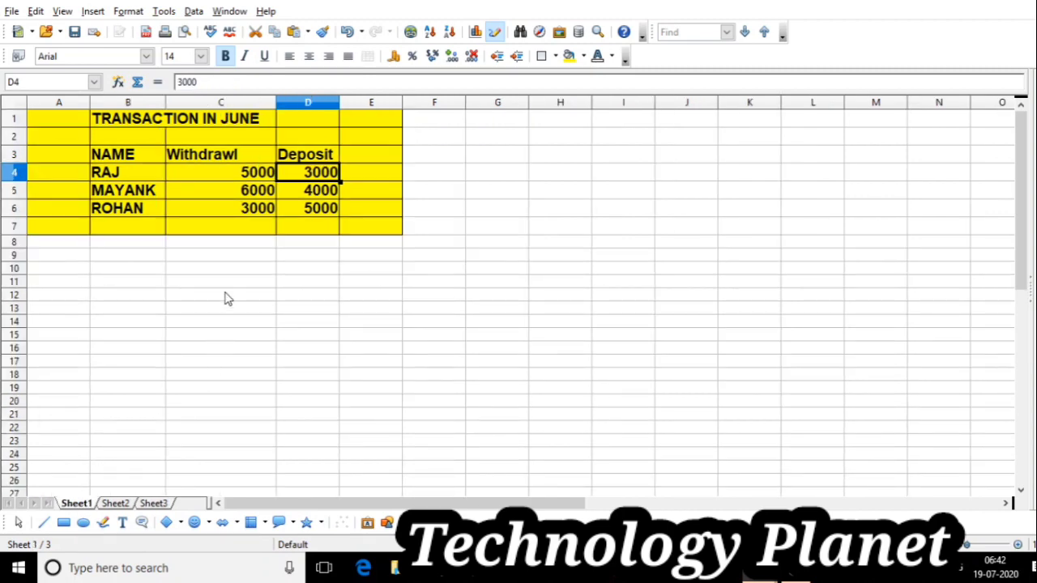
click(245, 200)
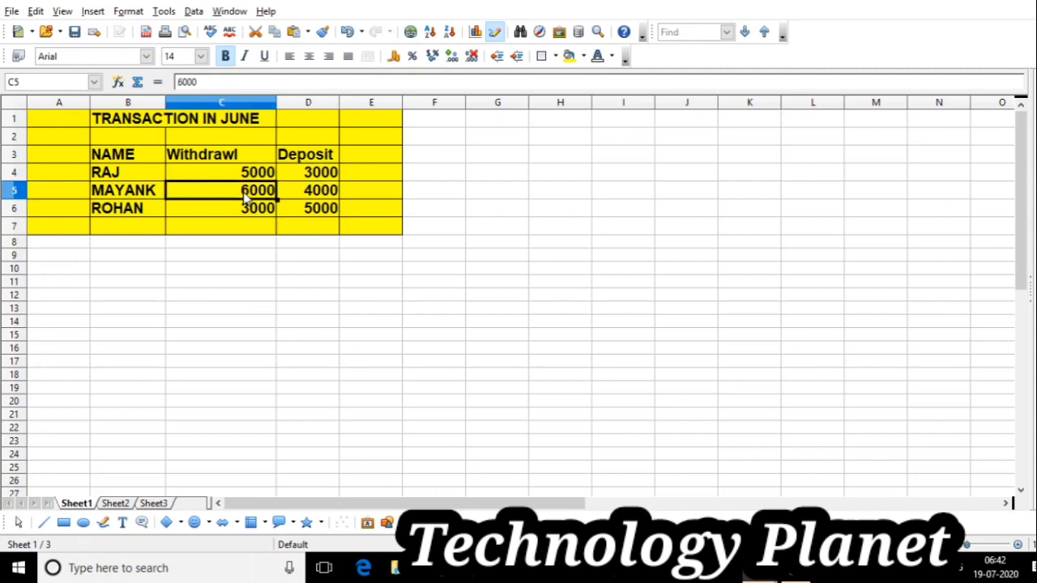
click(105, 504)
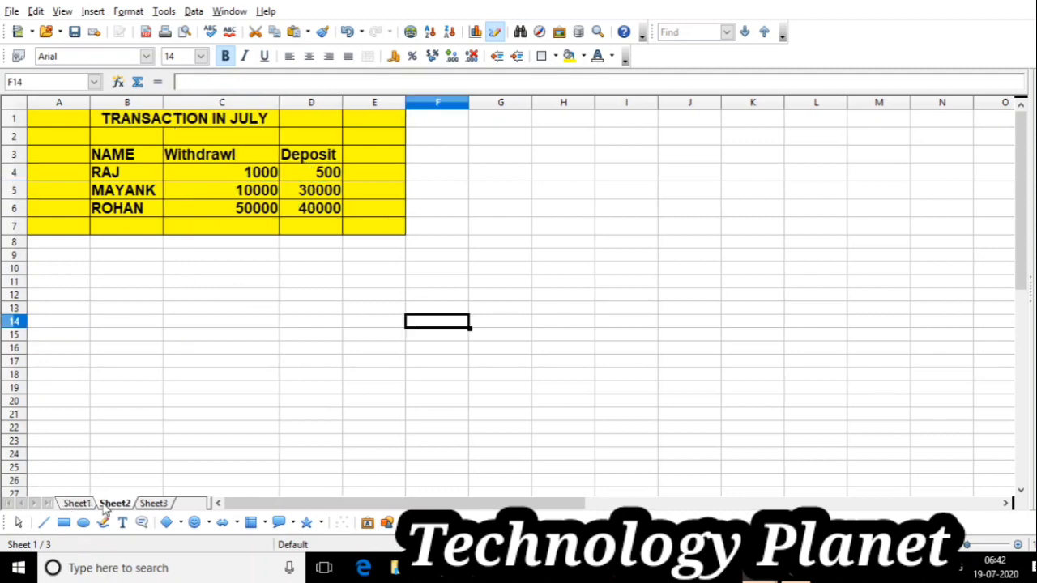
click(230, 192)
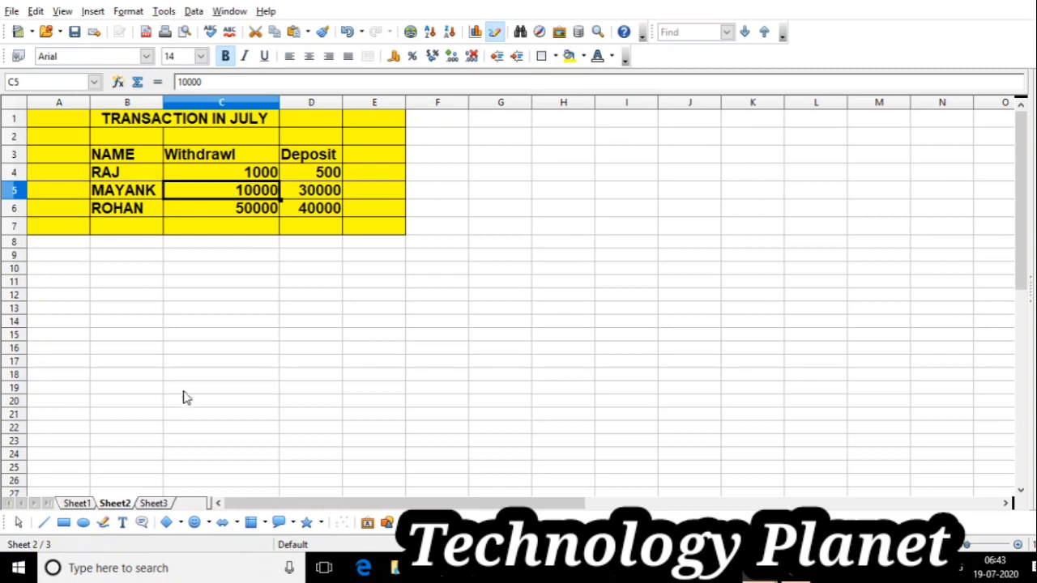
click(151, 505)
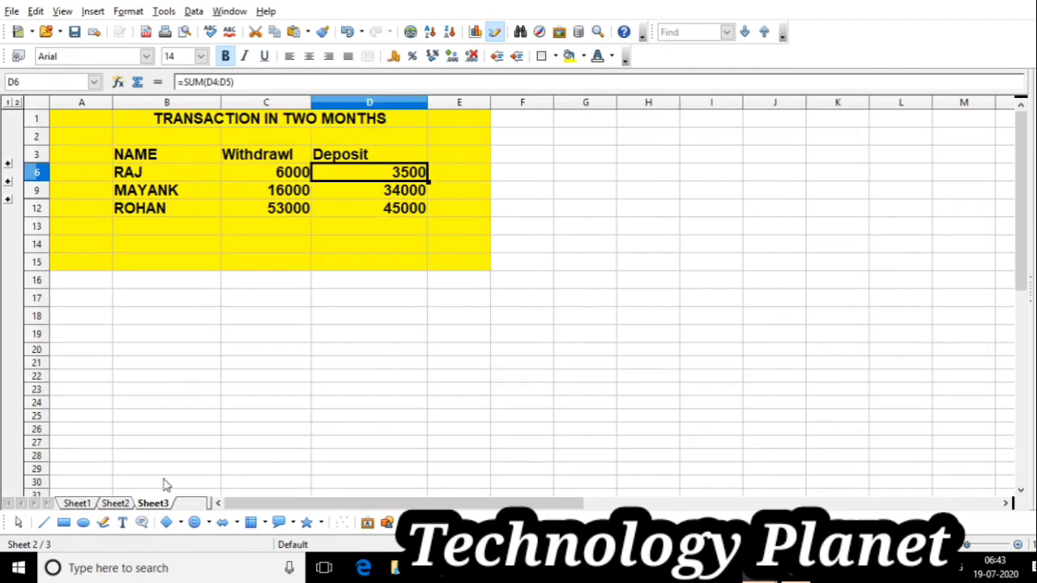
click(288, 197)
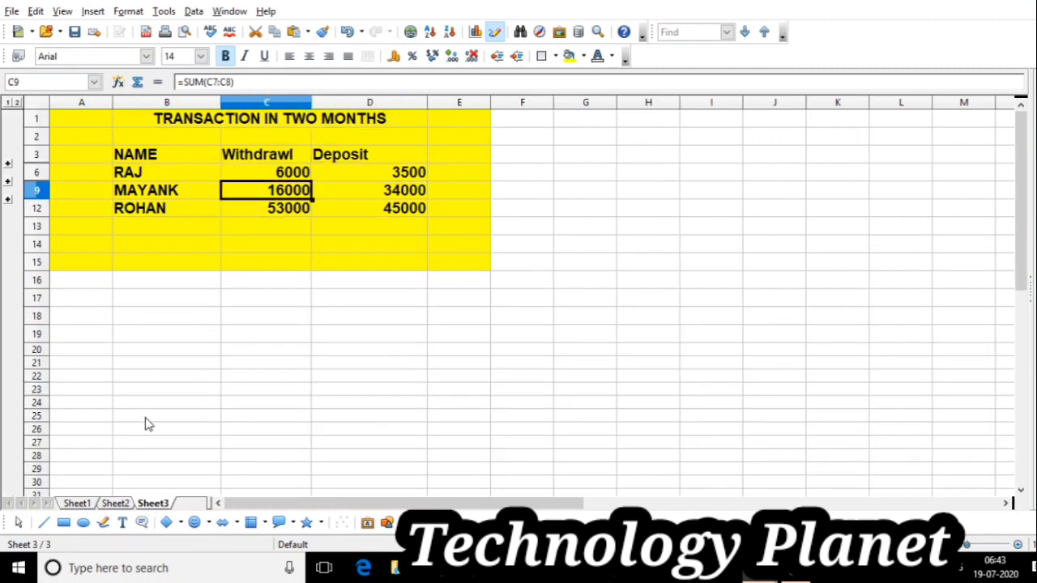
Set the July withdrawal in C5 on Sheet2 to 20000 and check the linked sum on Sheet3.
click(118, 504)
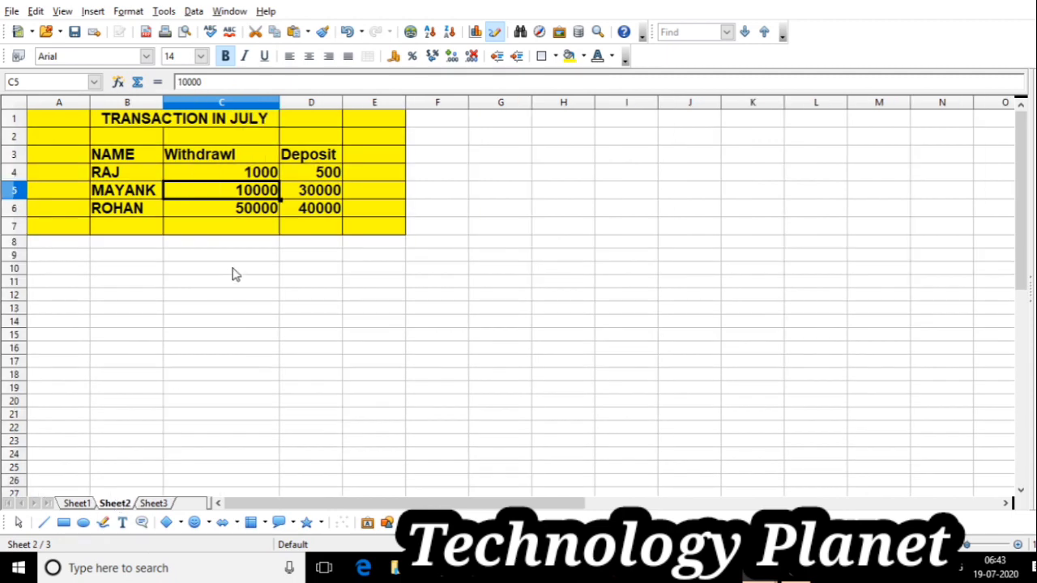
text(20000)
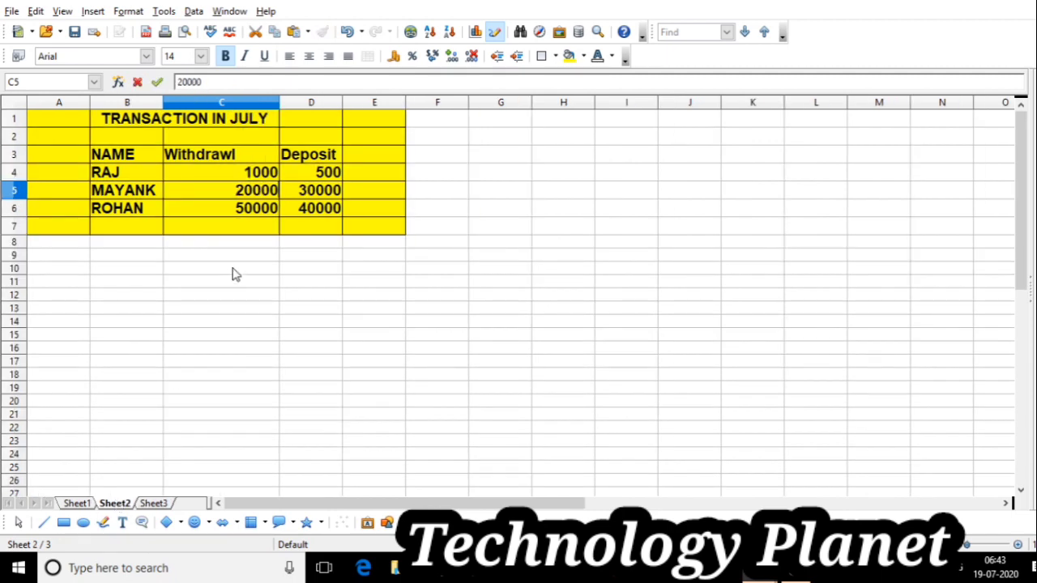
click(79, 505)
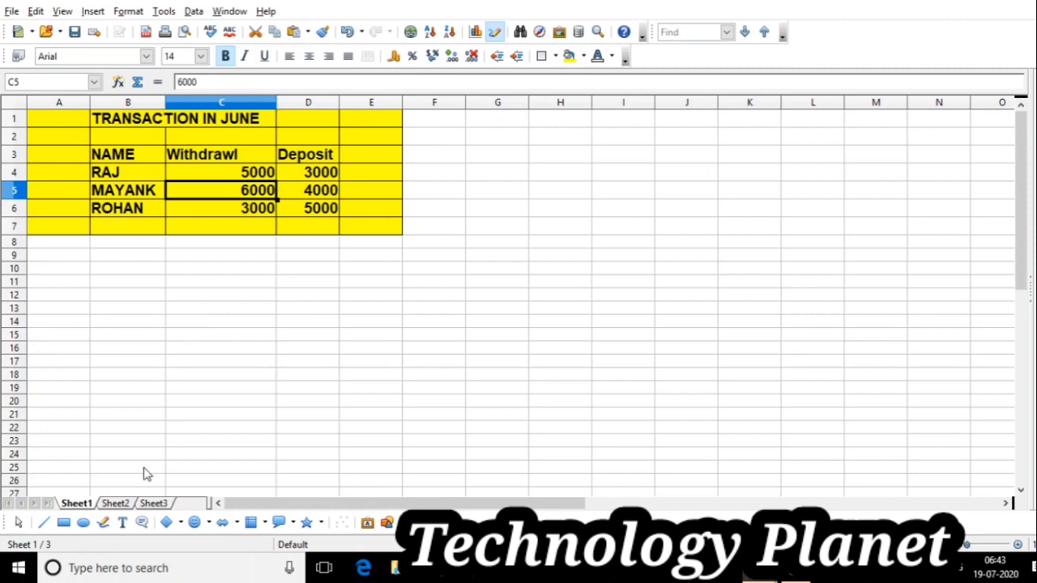
click(151, 505)
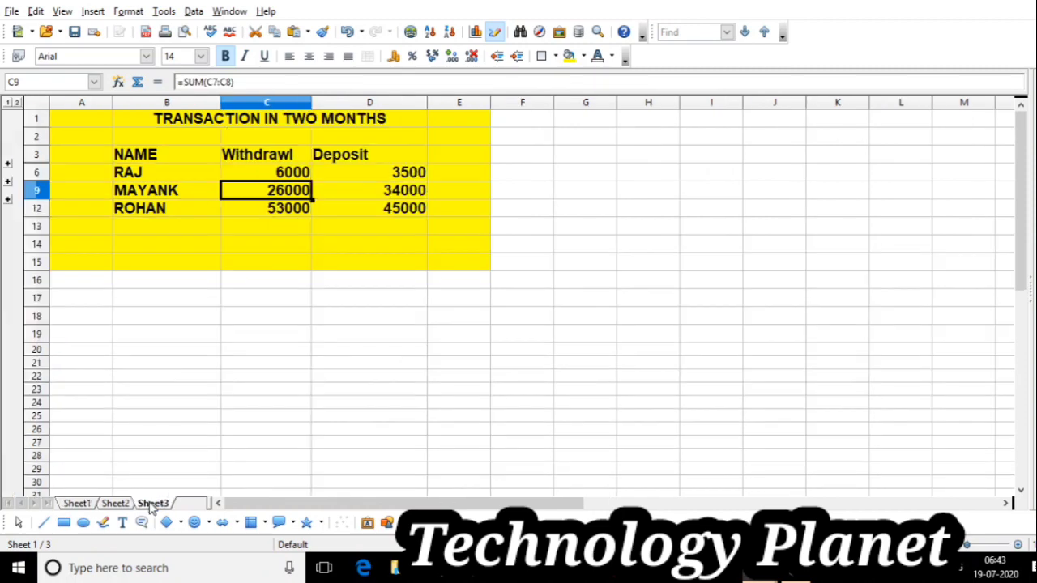
Review the Consolidate settings again, including the source ranges, the results cell, and the label and source-link options.
click(384, 339)
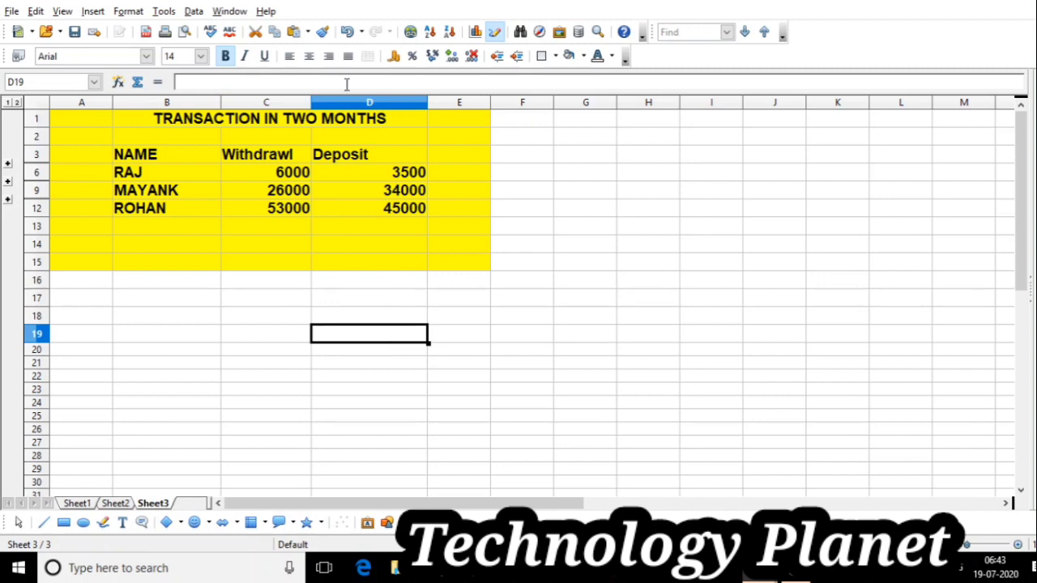
click(194, 13)
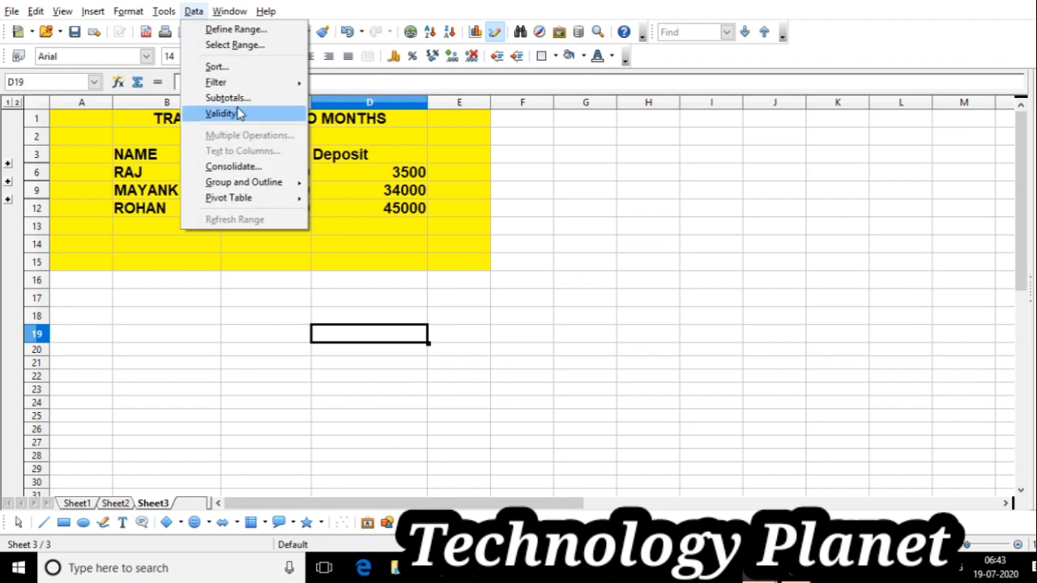
click(242, 167)
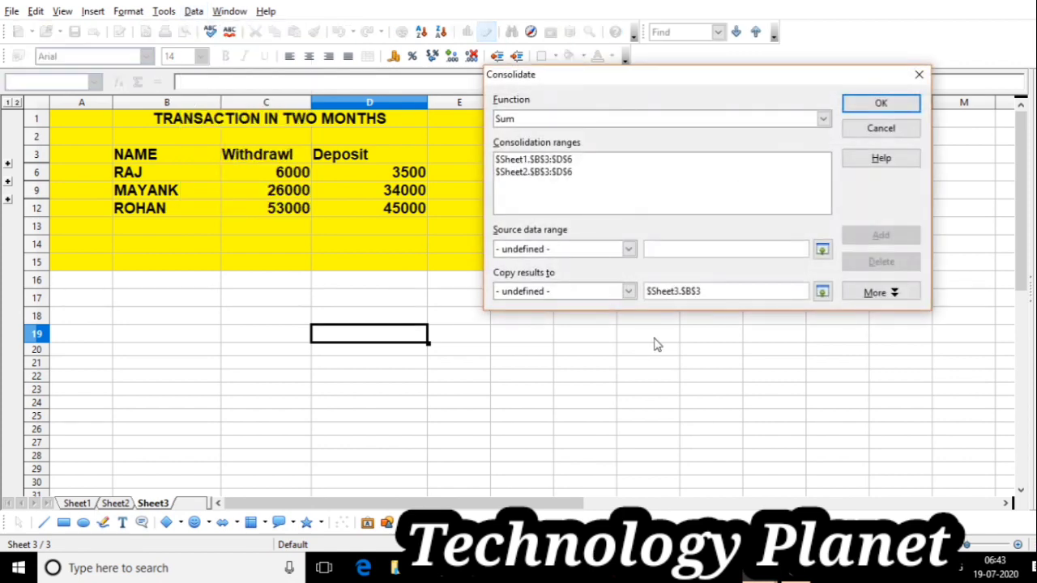
click(871, 293)
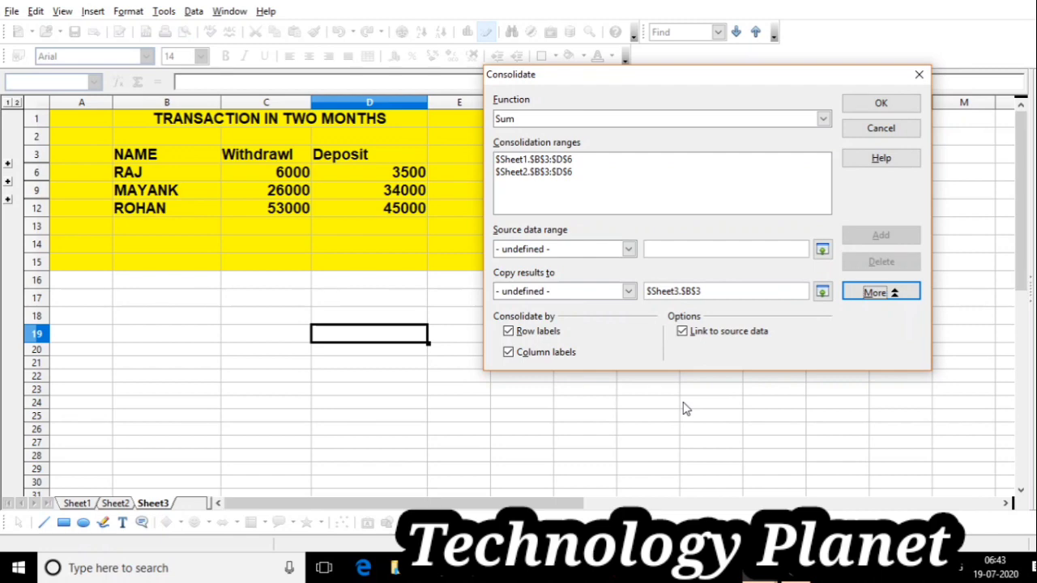
click(881, 103)
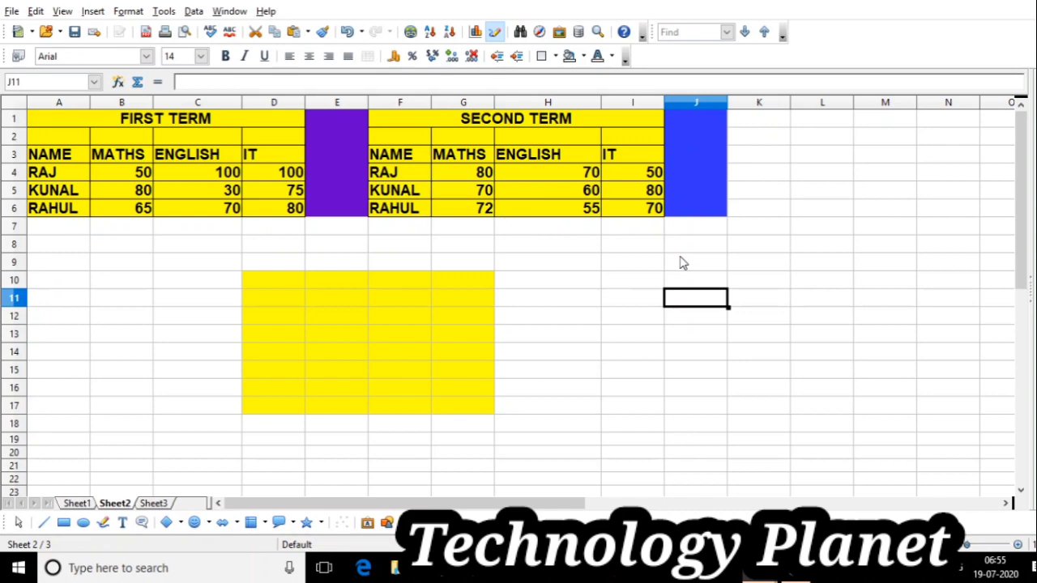
Try to name the first-term marks table on Sheet2, A3:D6 including its headers, FIRST.
click(126, 173)
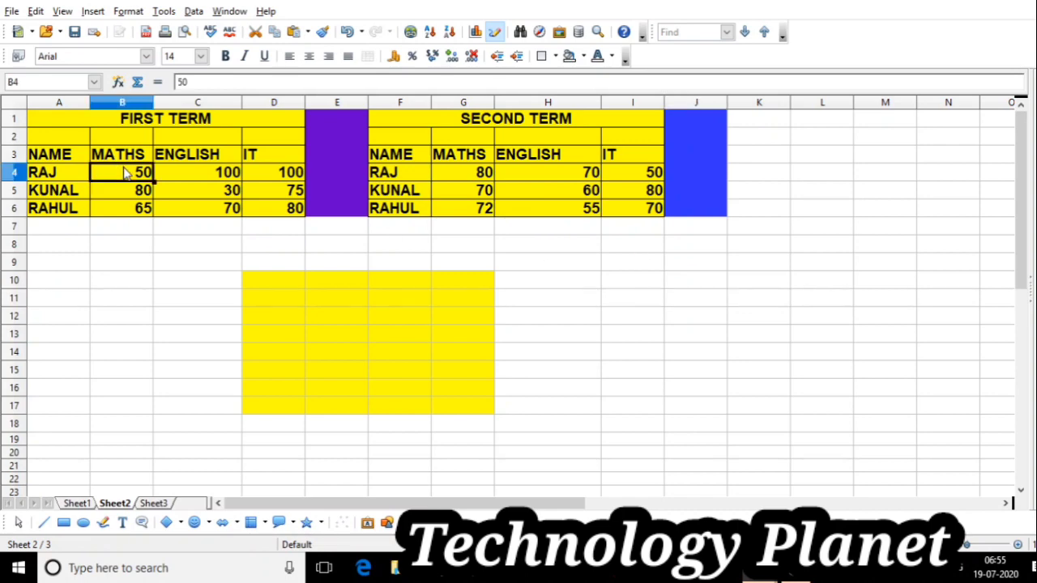
click(489, 172)
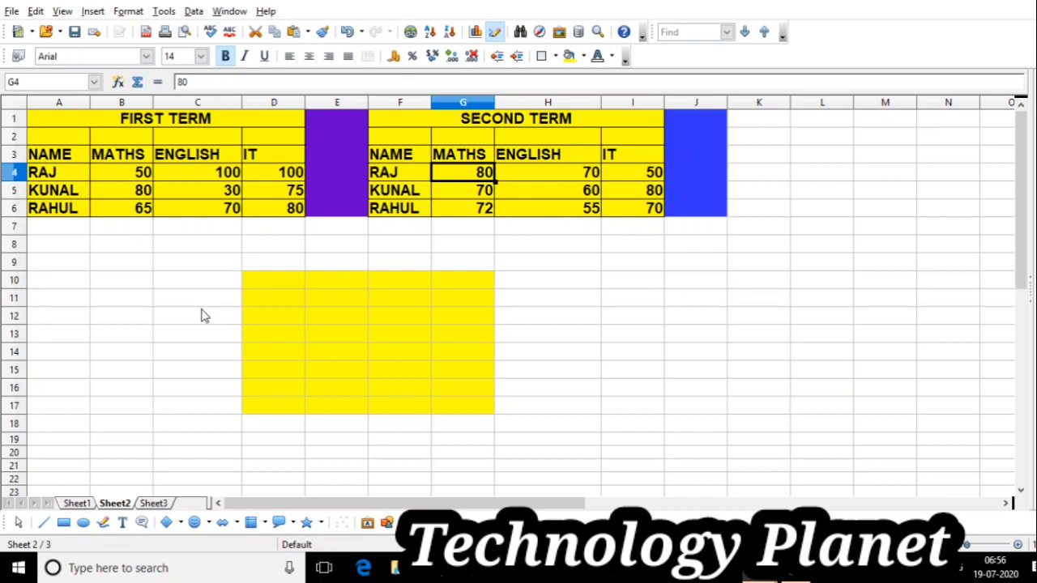
click(43, 156)
drag(44, 158, 264, 210)
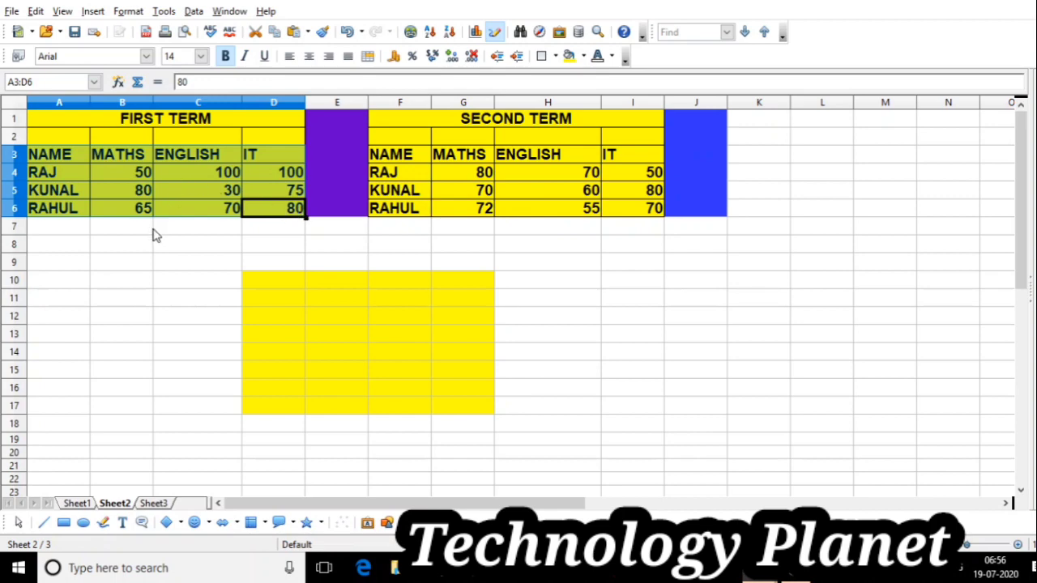
click(5, 81)
text(FIRST)
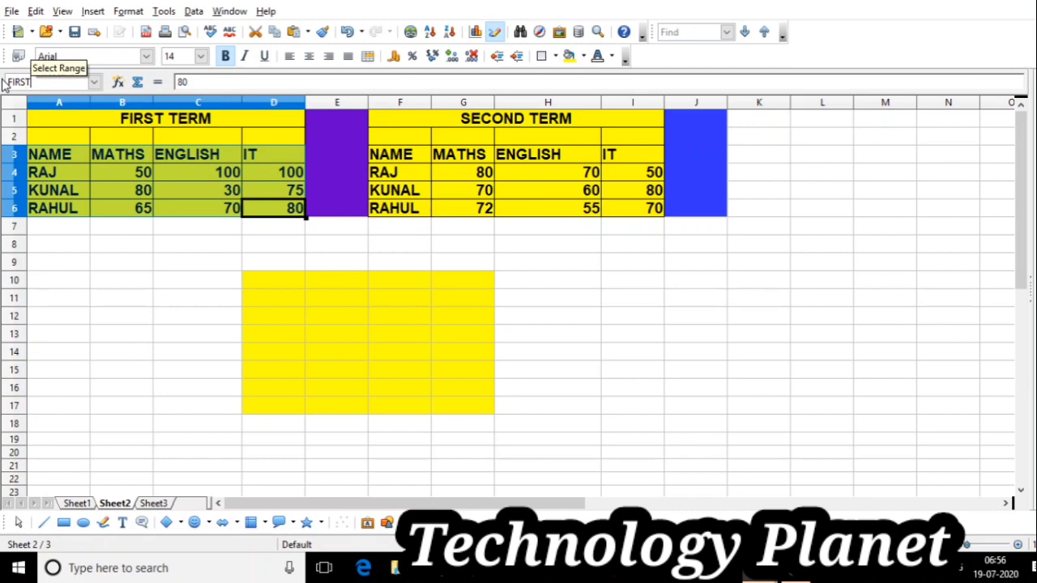
key(Return)
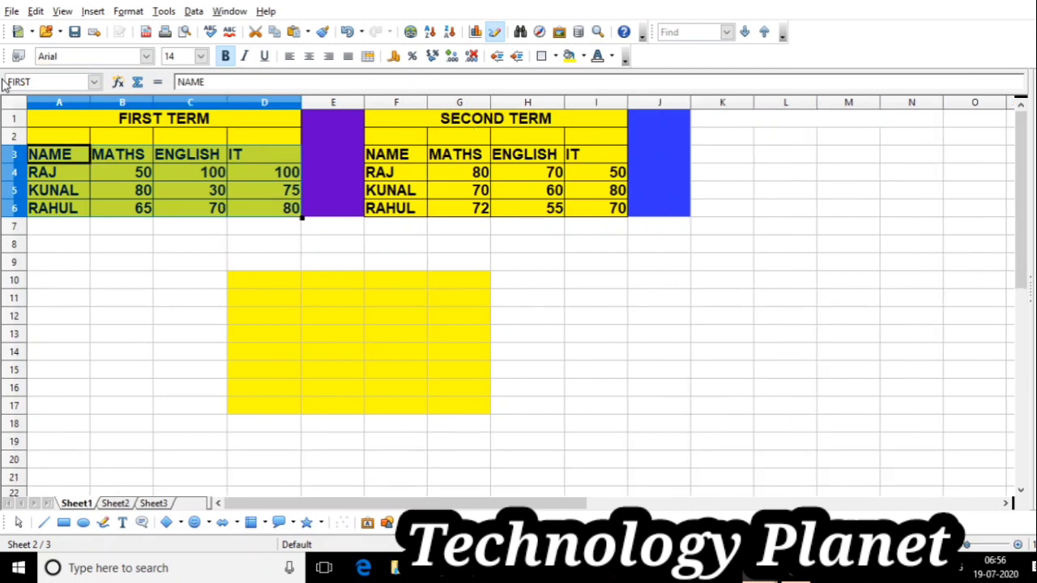
Name the second-term marks table on Sheet1, F3:I6 including its headers, SECOND.
click(646, 302)
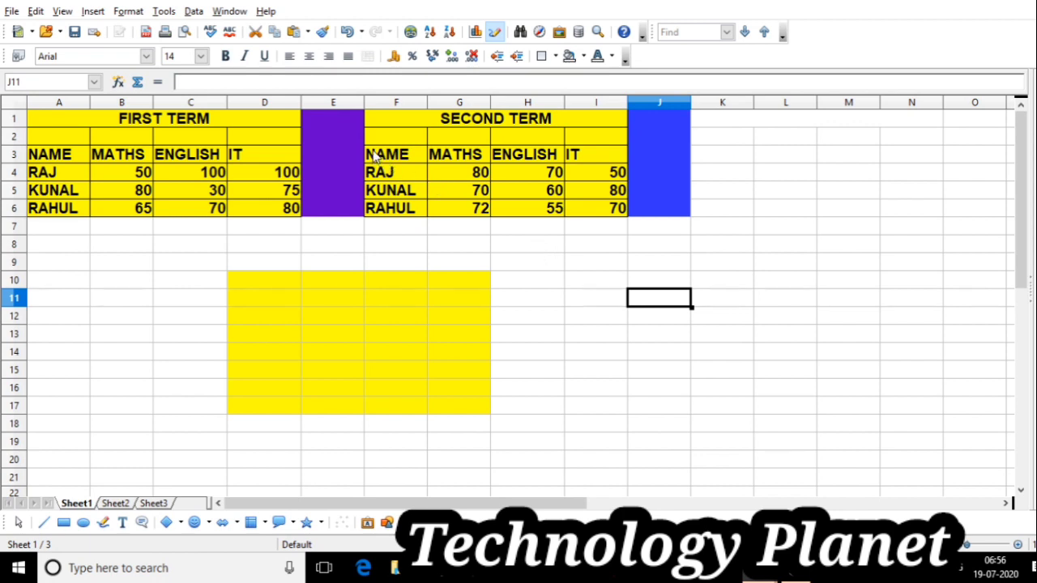
drag(375, 157, 590, 212)
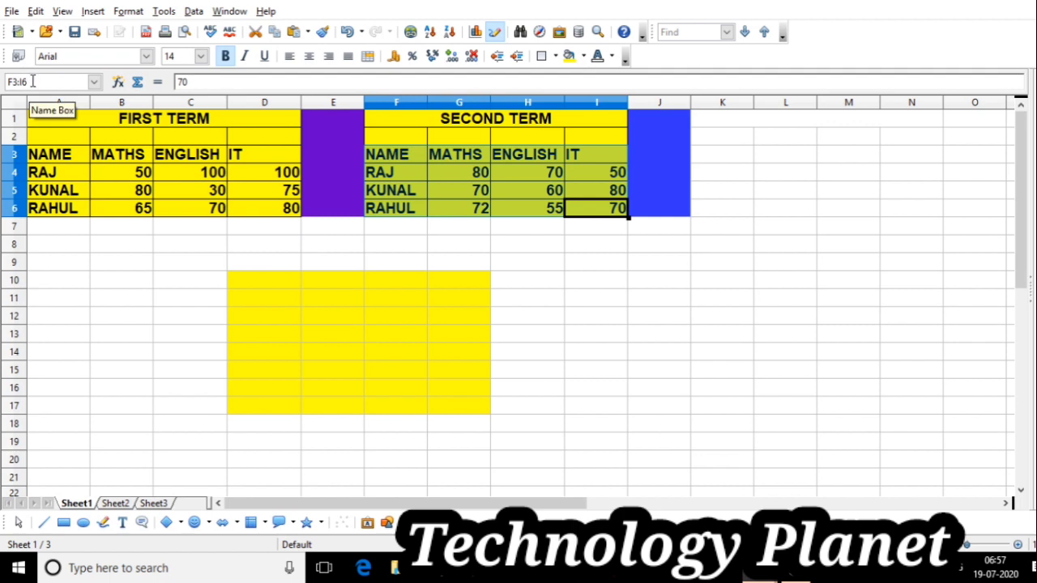
click(32, 81)
text(SEC)
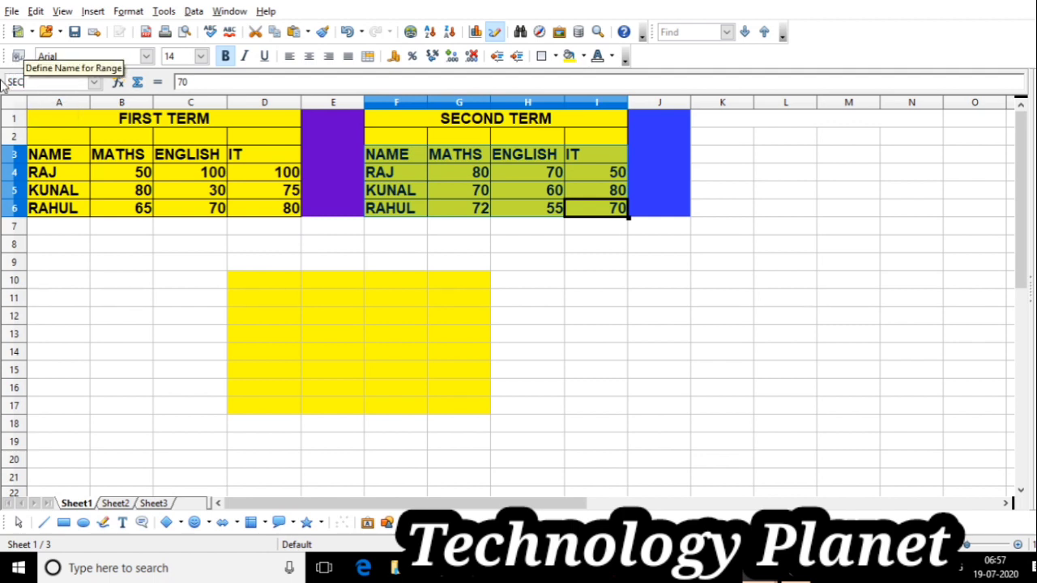
text(OND)
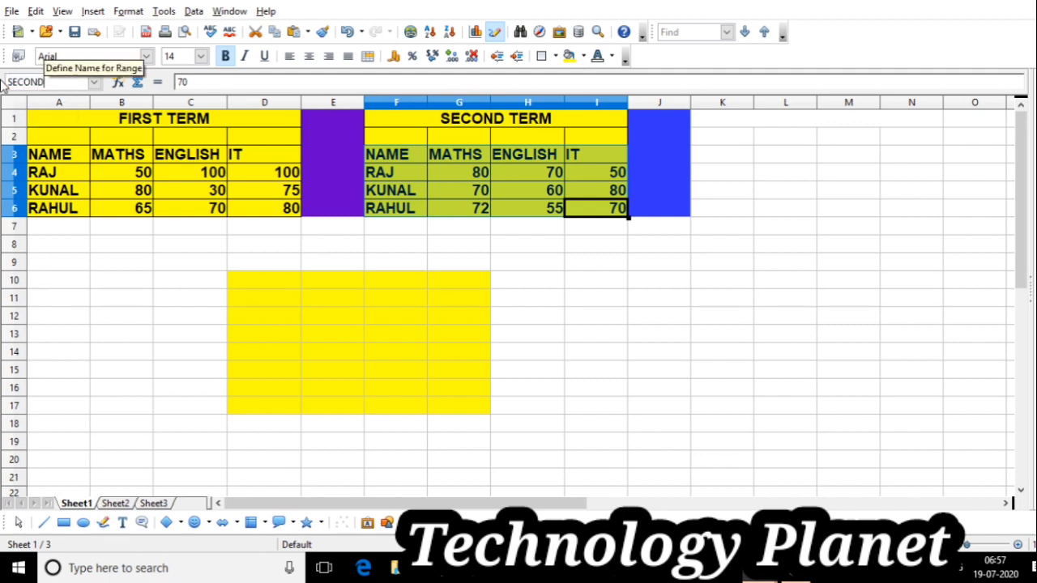
key(Return)
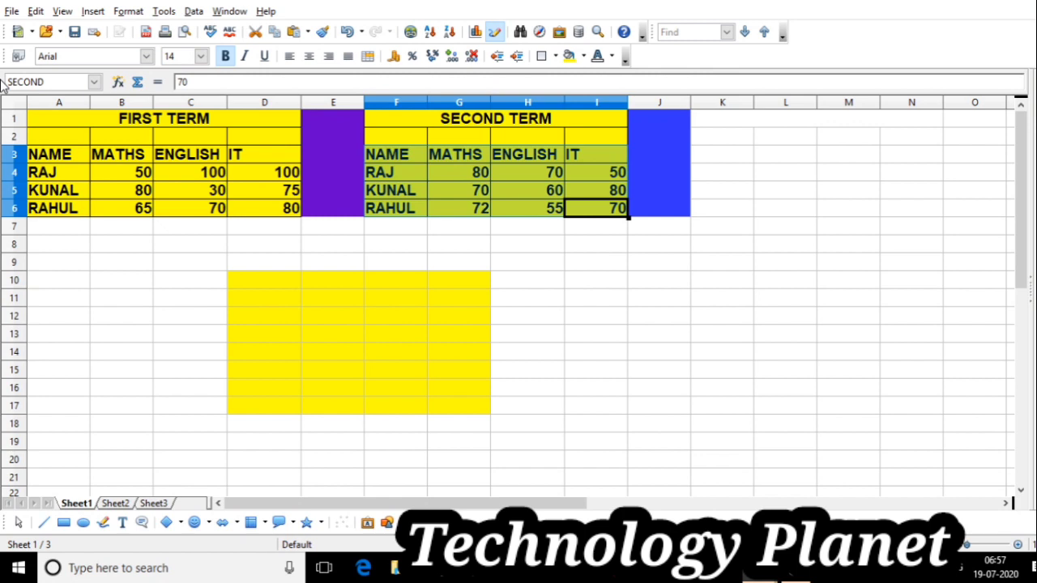
click(694, 301)
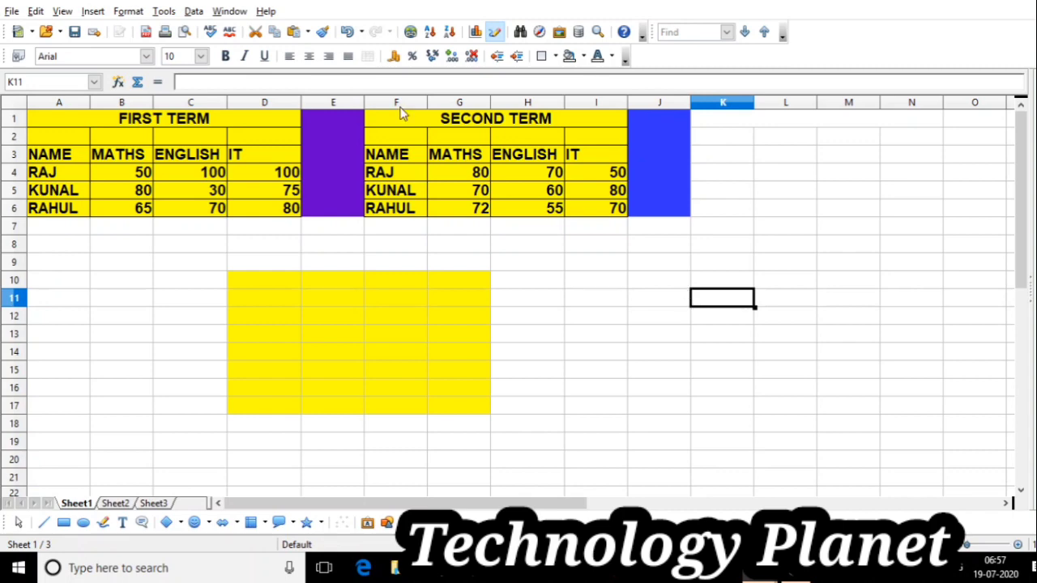
Remove both existing source ranges, A3:D6 and F3:I6 on Sheet1, from the Consolidate settings.
click(196, 16)
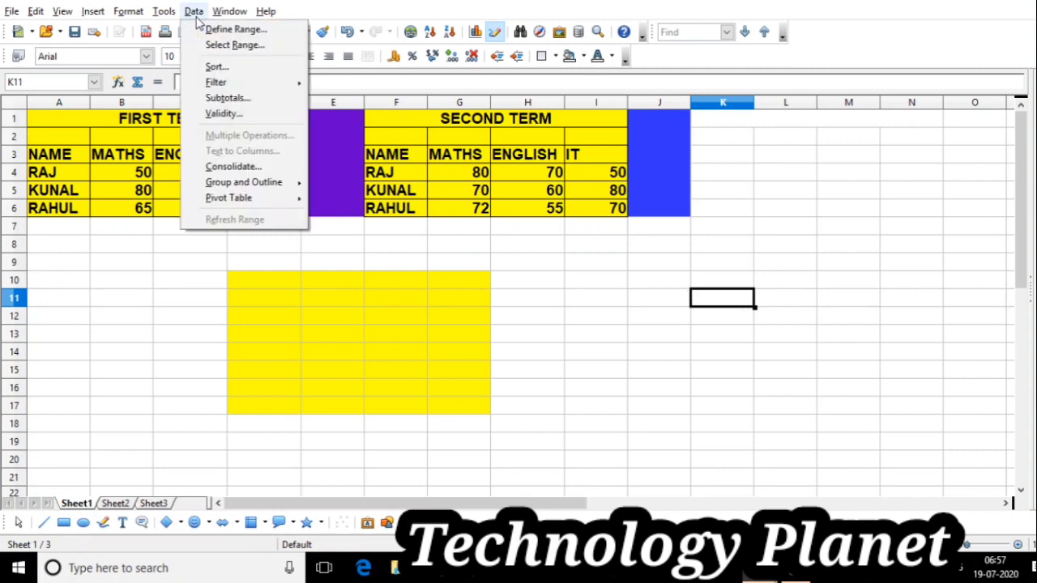
click(251, 168)
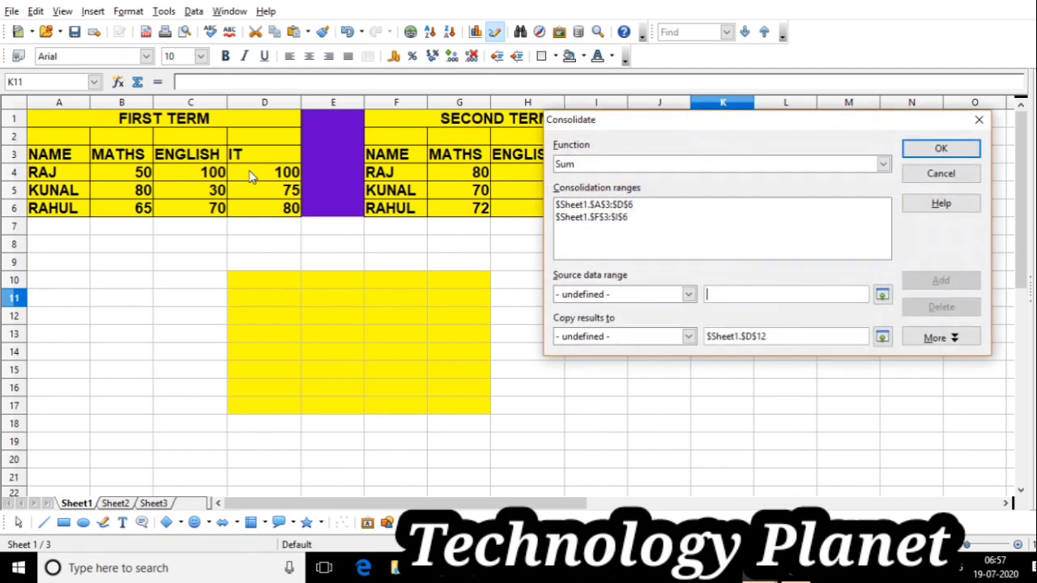
click(626, 208)
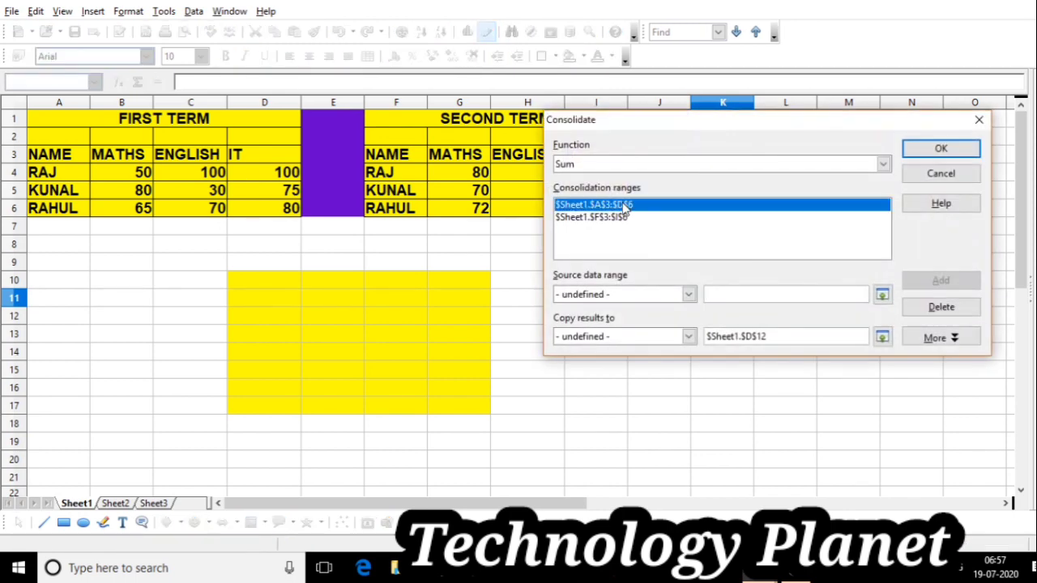
shift+click(617, 217)
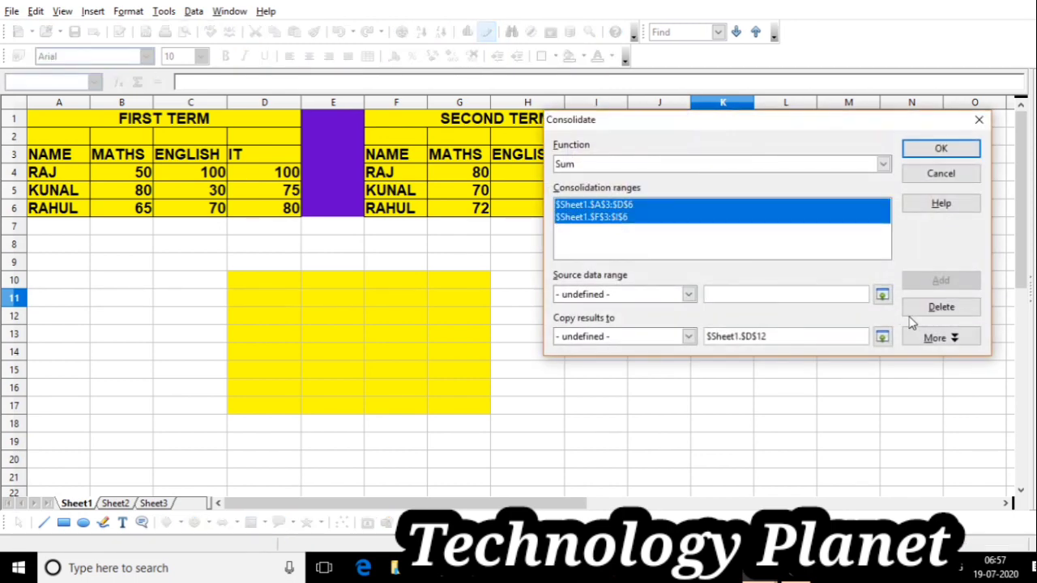
click(933, 312)
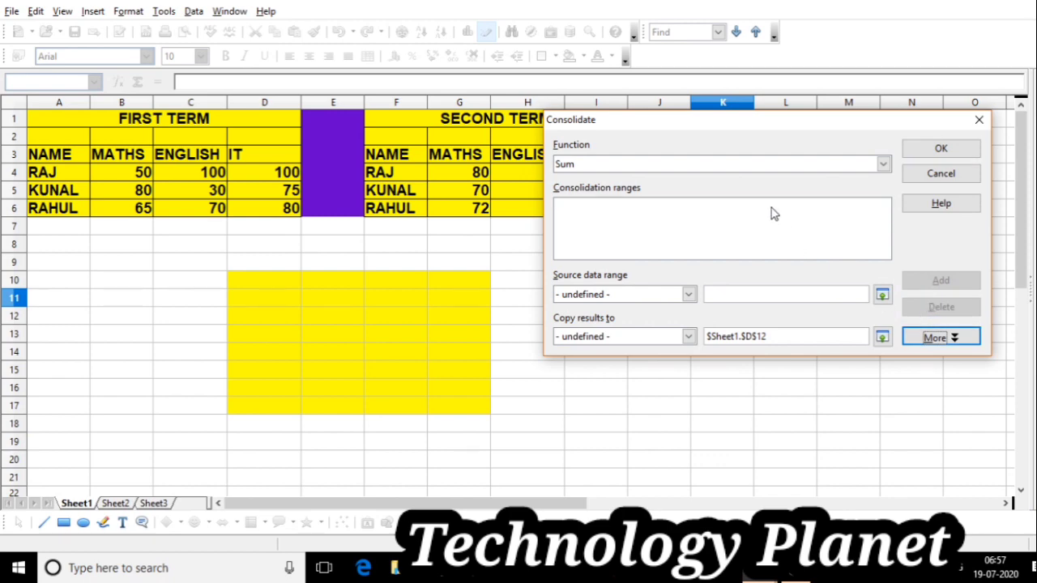
Keep Sum as the consolidation function and add the named ranges FIRST and SECOND as source data.
click(883, 165)
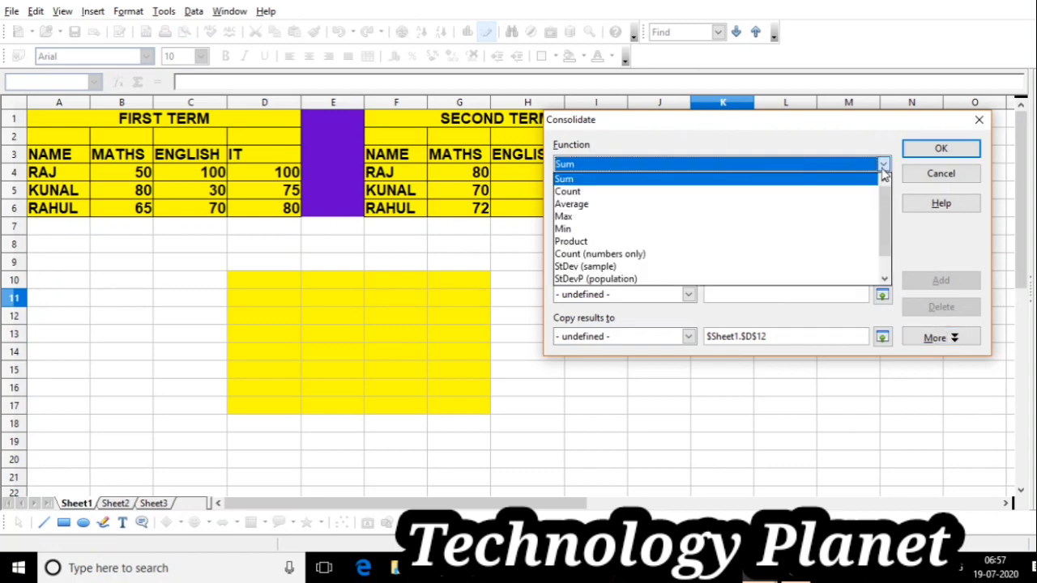
click(884, 167)
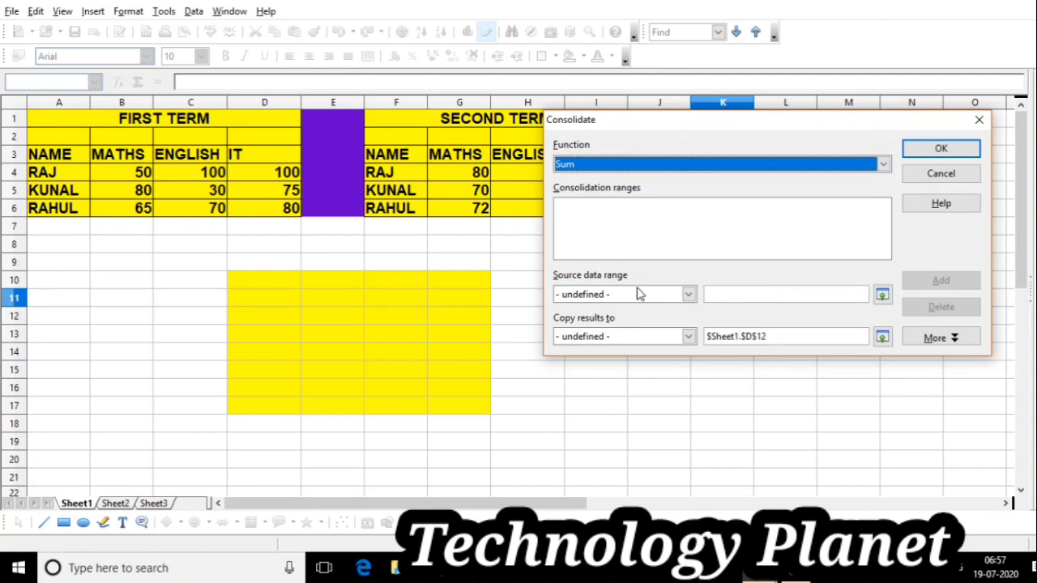
click(688, 296)
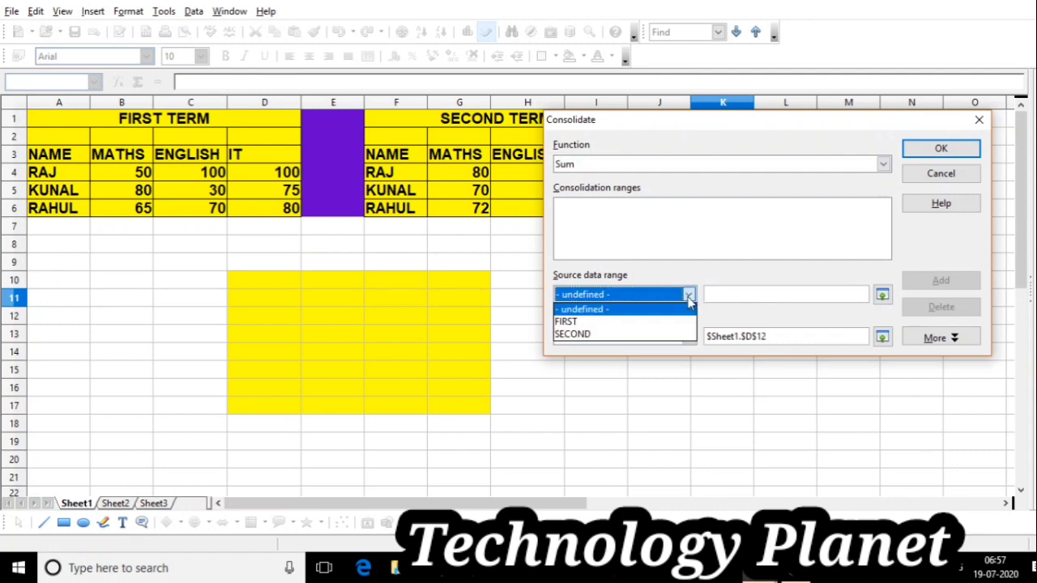
click(606, 323)
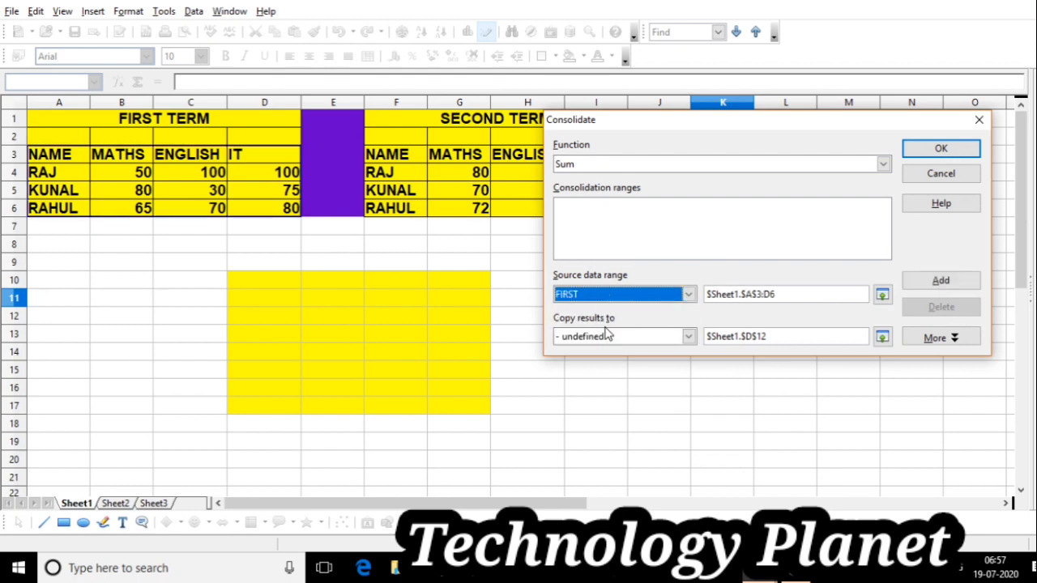
click(948, 284)
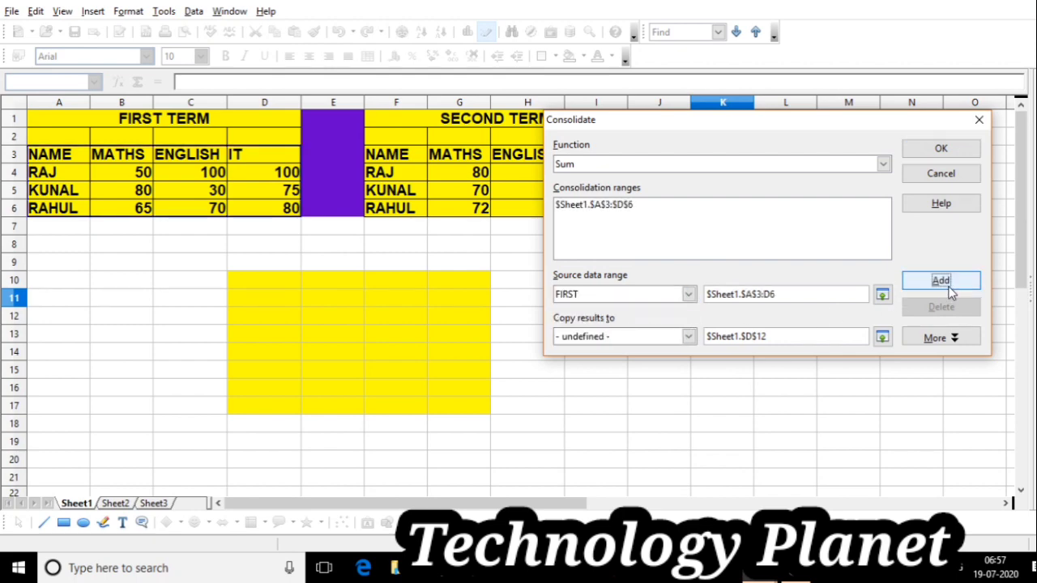
click(689, 296)
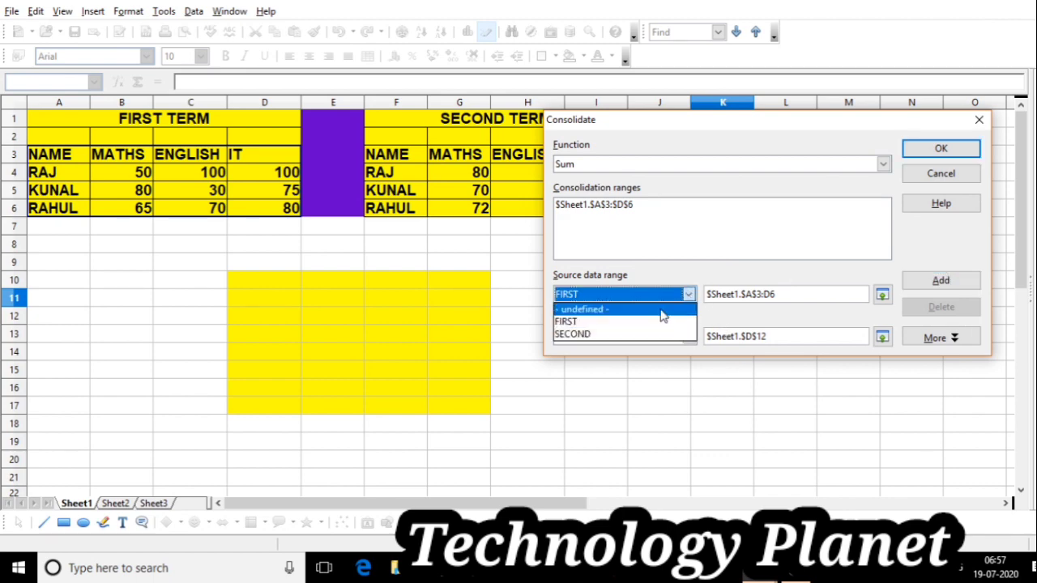
click(616, 335)
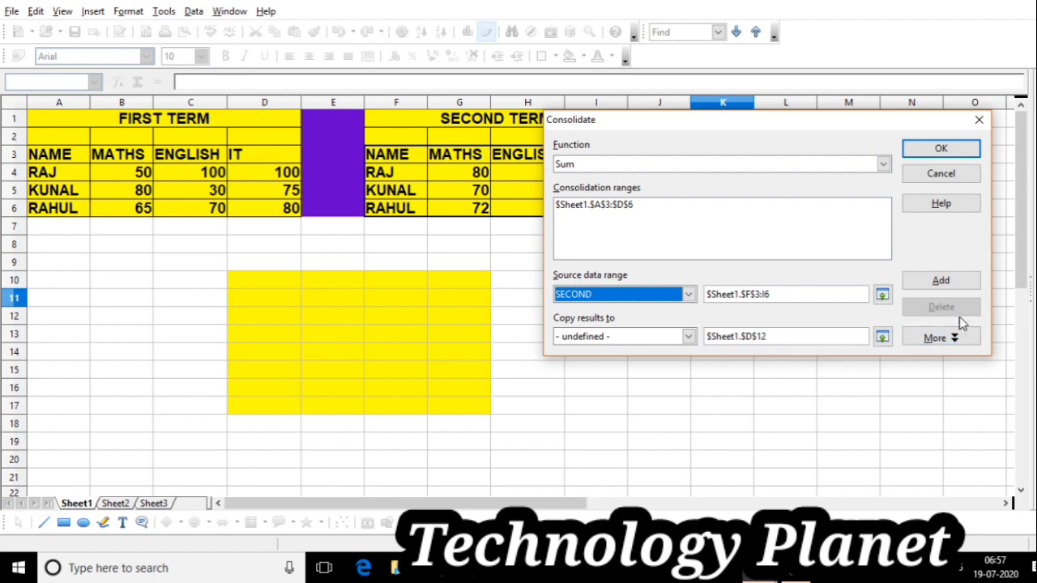
click(942, 281)
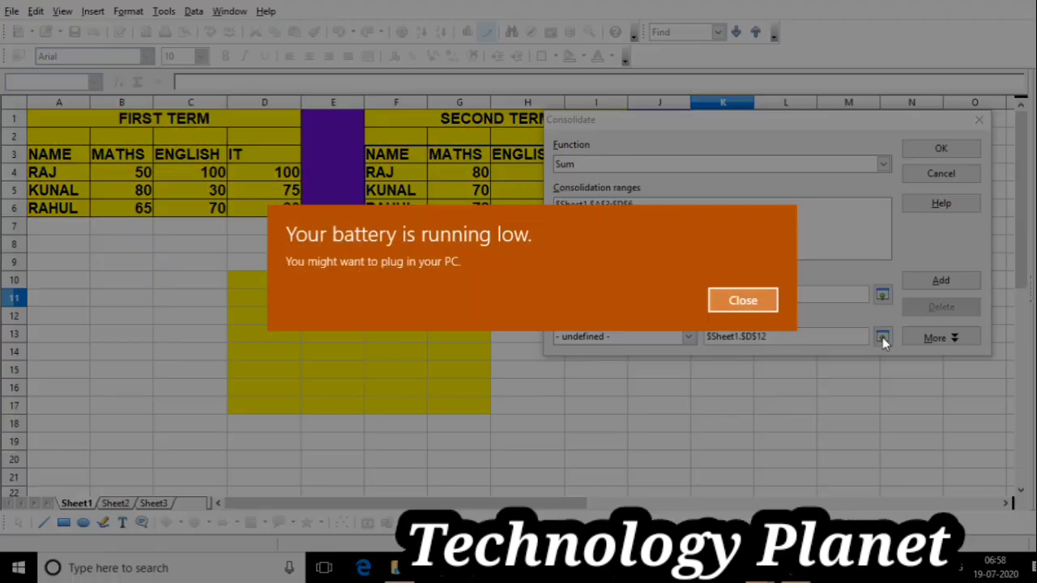
click(767, 301)
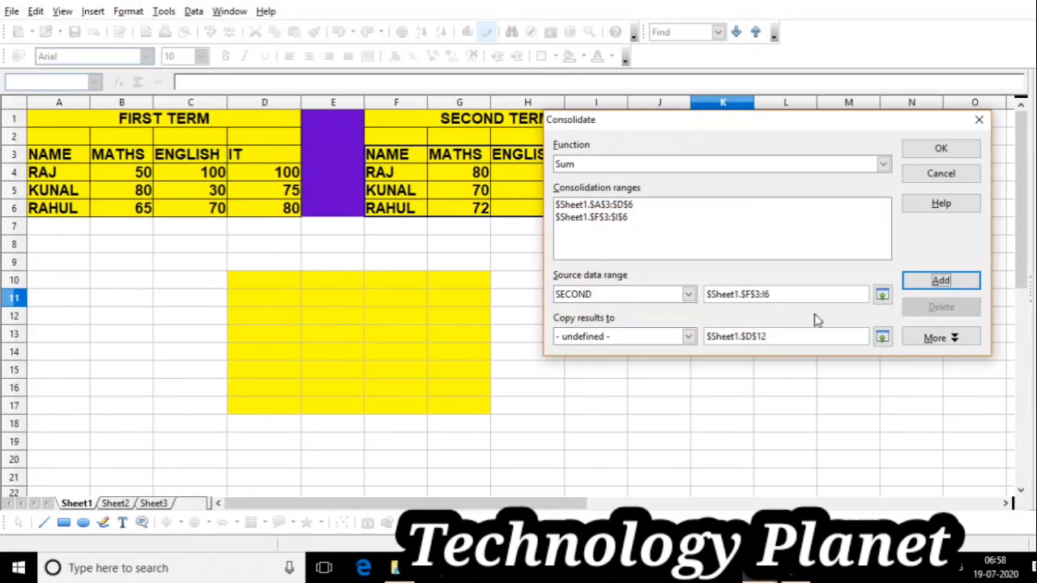
Consolidate the marks into D12 on Sheet1 with row labels, column labels and source linking enabled, and widen column F to fit its heading.
click(889, 339)
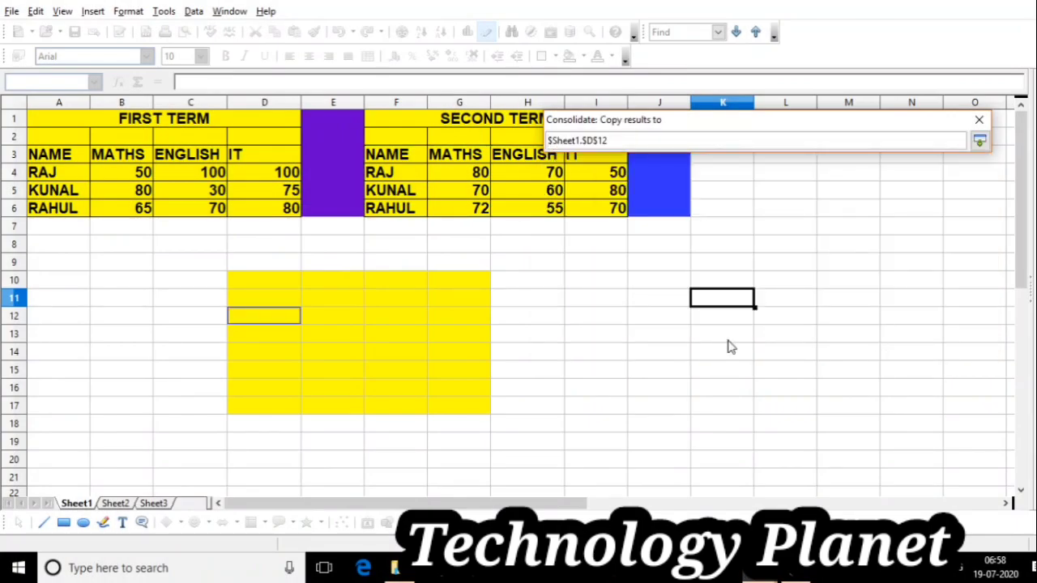
click(265, 304)
click(264, 312)
click(981, 142)
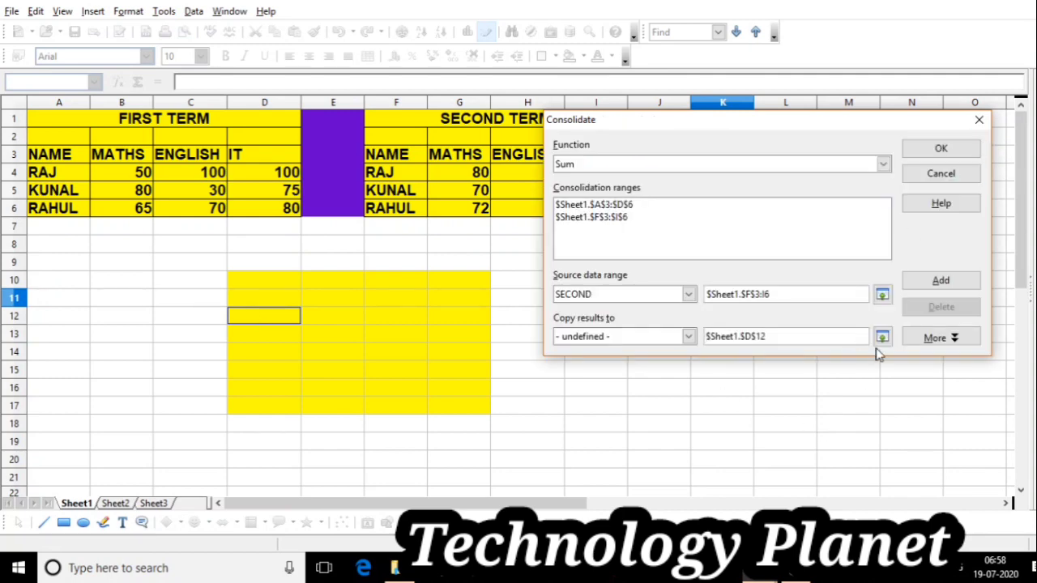
click(956, 341)
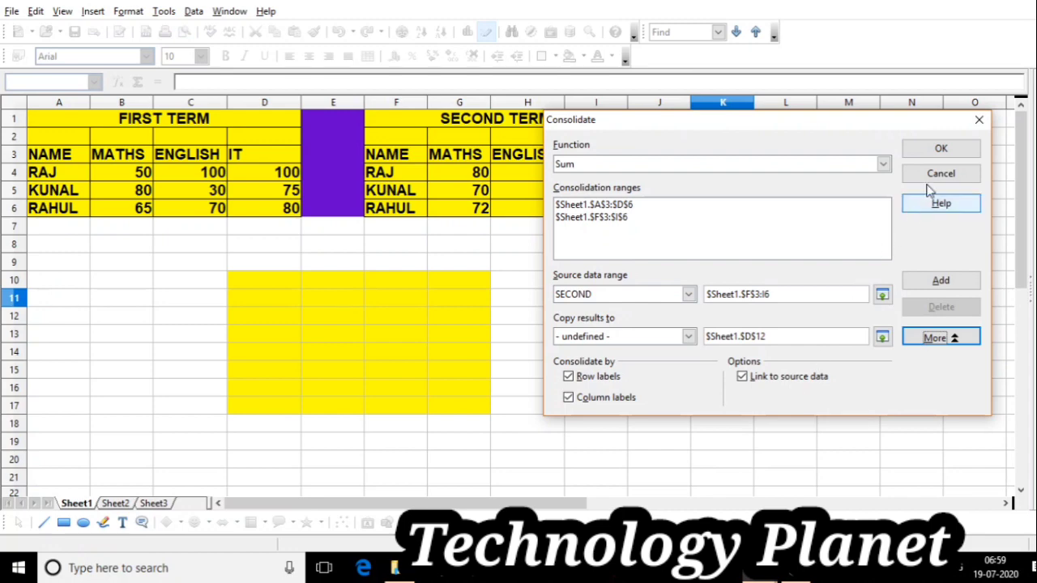
click(943, 150)
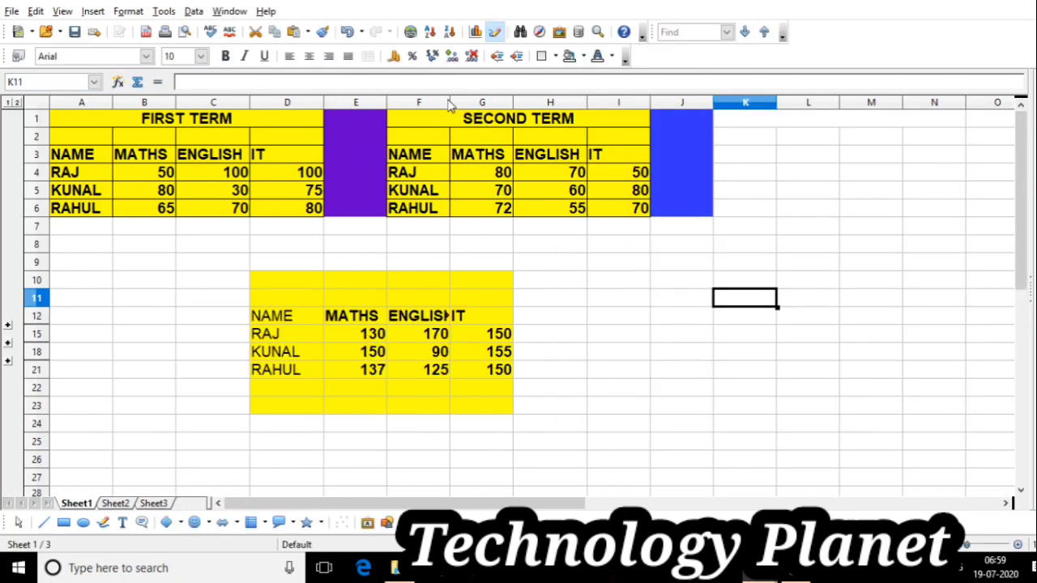
drag(450, 101, 477, 102)
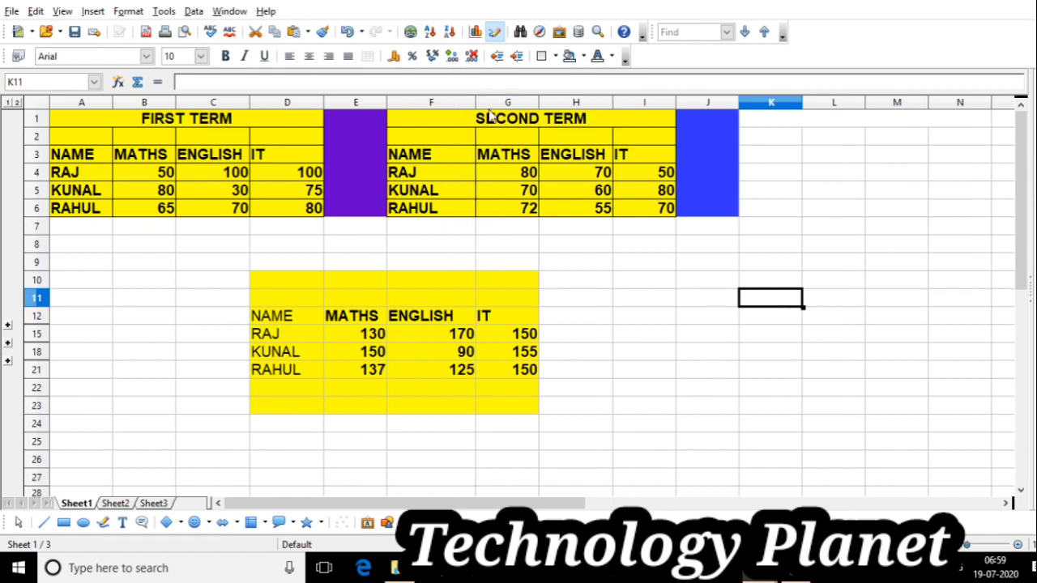
click(680, 340)
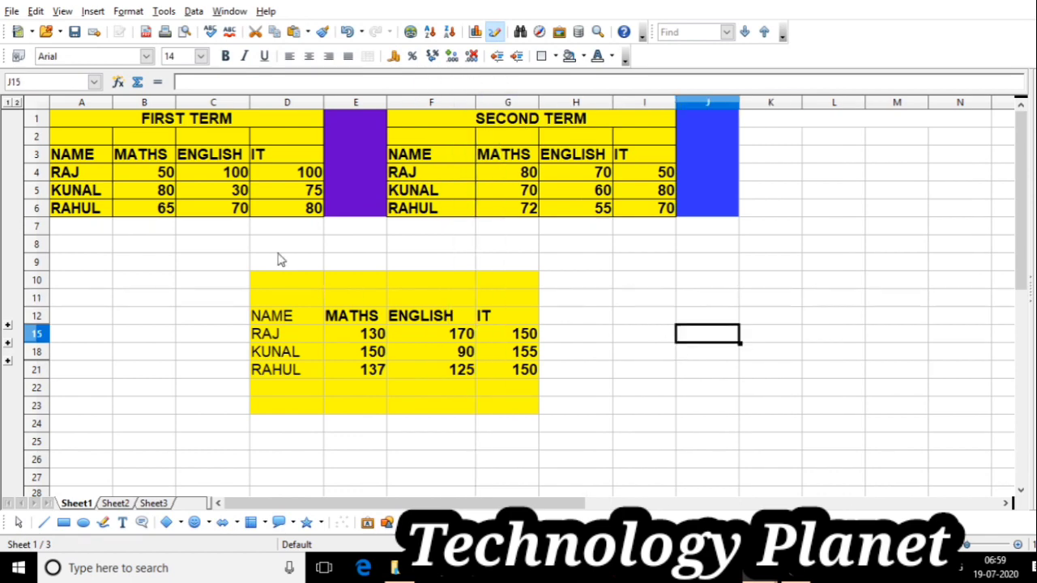
Compare the maths marks in rows 4 and 5 and the IT marks in row 4 with their consolidated sums in E15, E18 and G15.
click(89, 173)
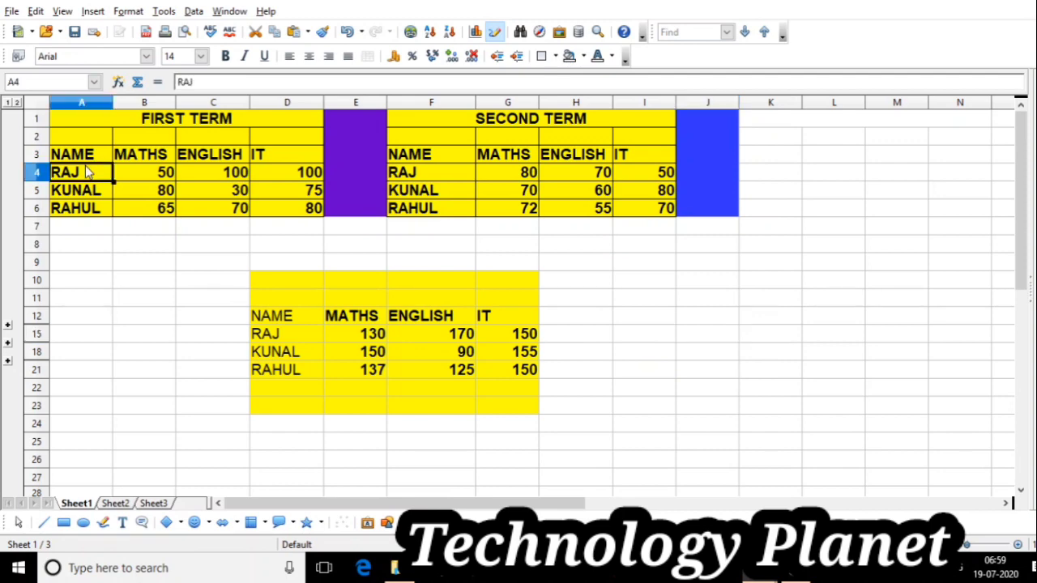
key(Right)
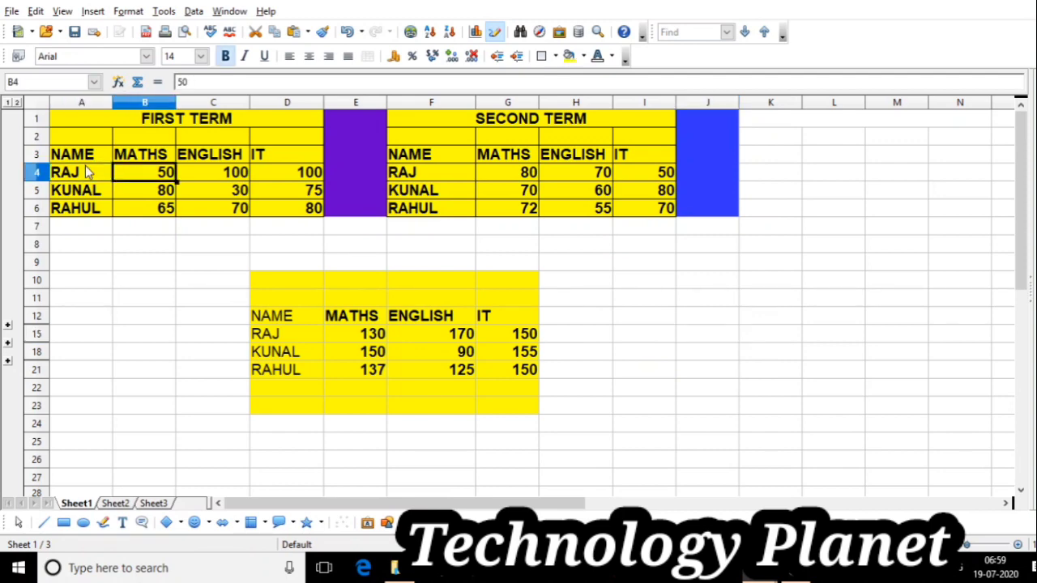
click(512, 178)
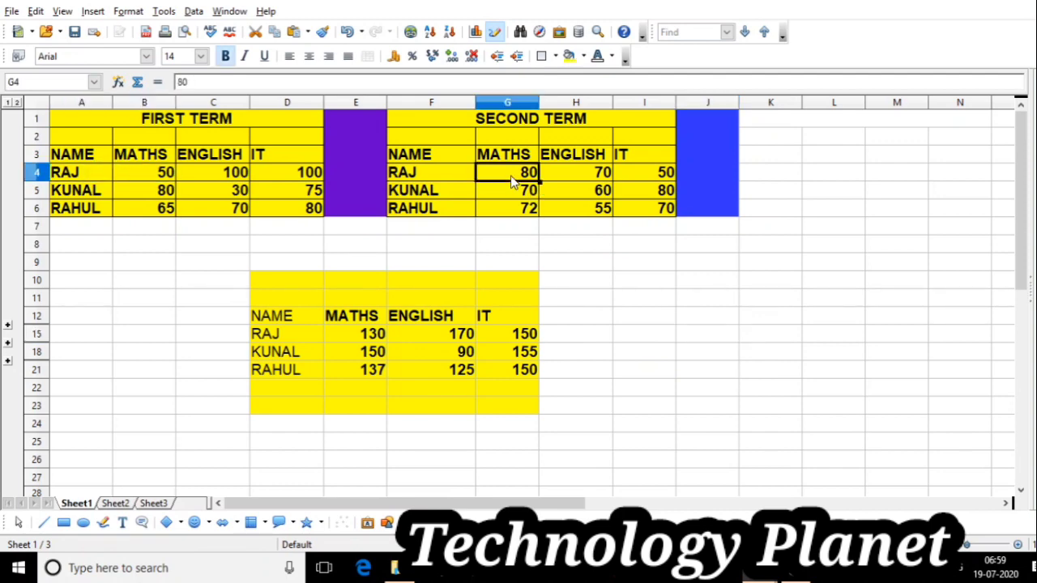
click(358, 340)
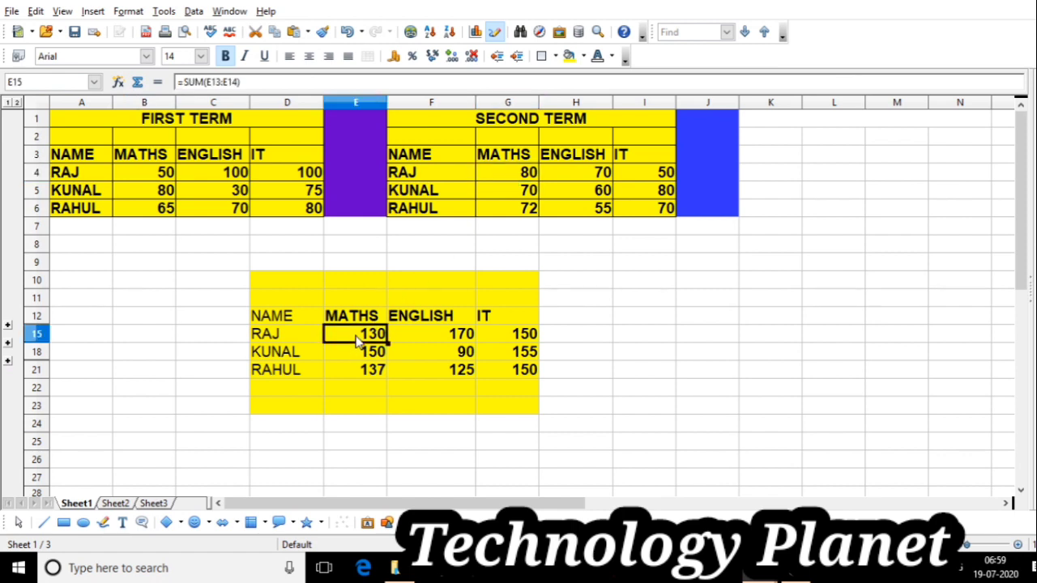
click(589, 409)
click(144, 191)
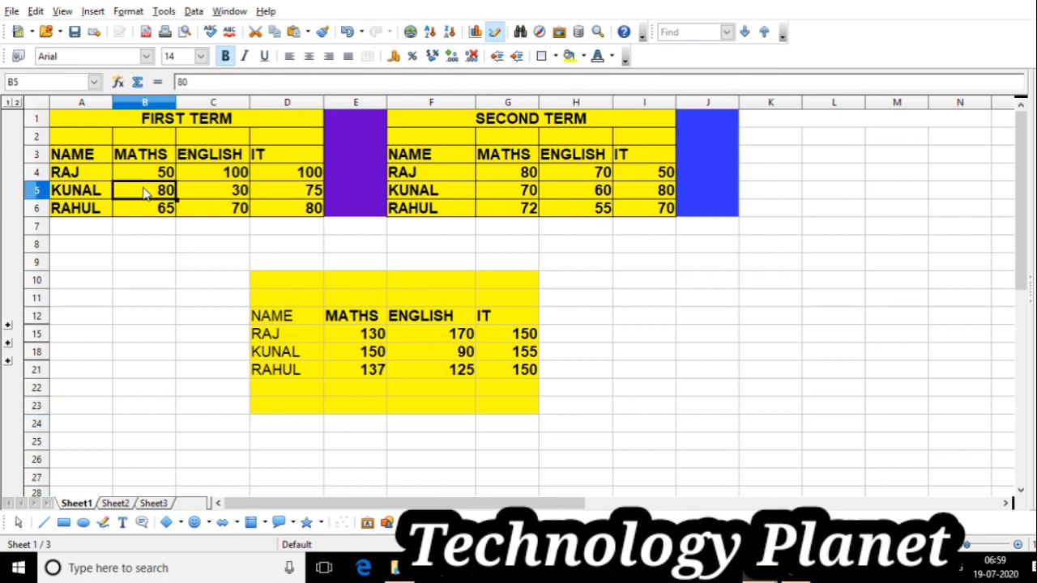
click(493, 191)
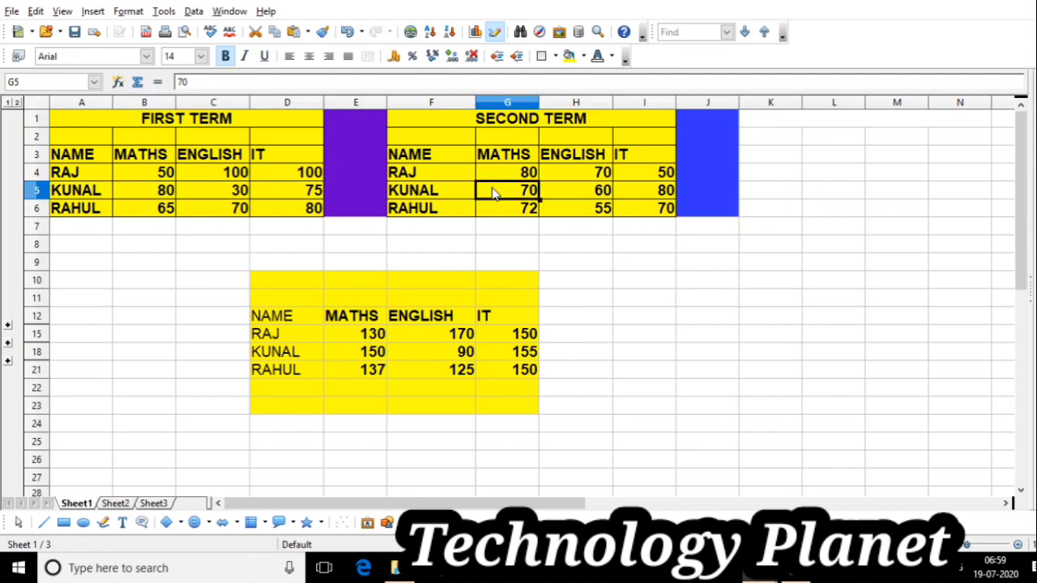
click(354, 357)
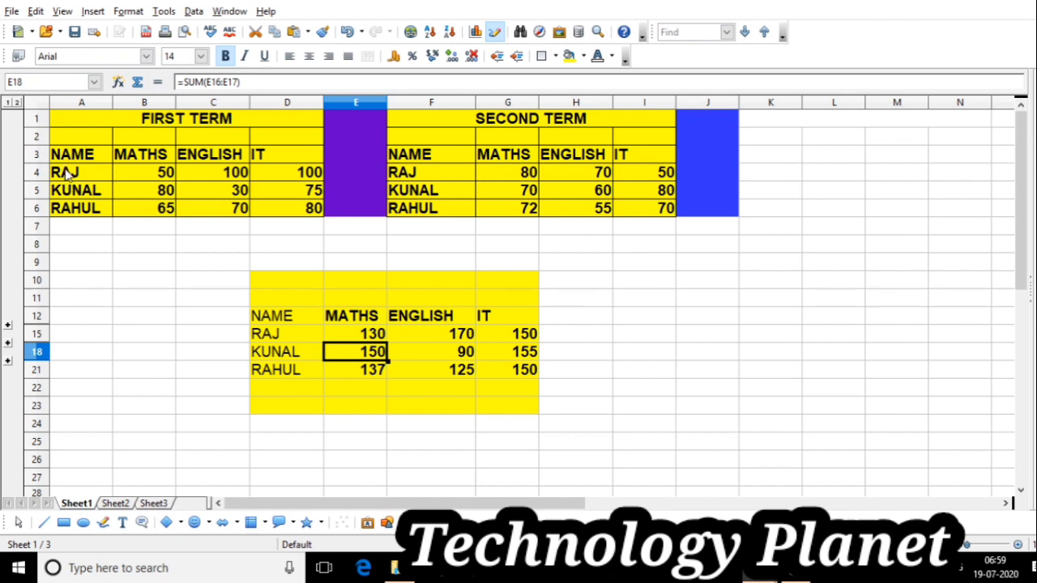
click(296, 179)
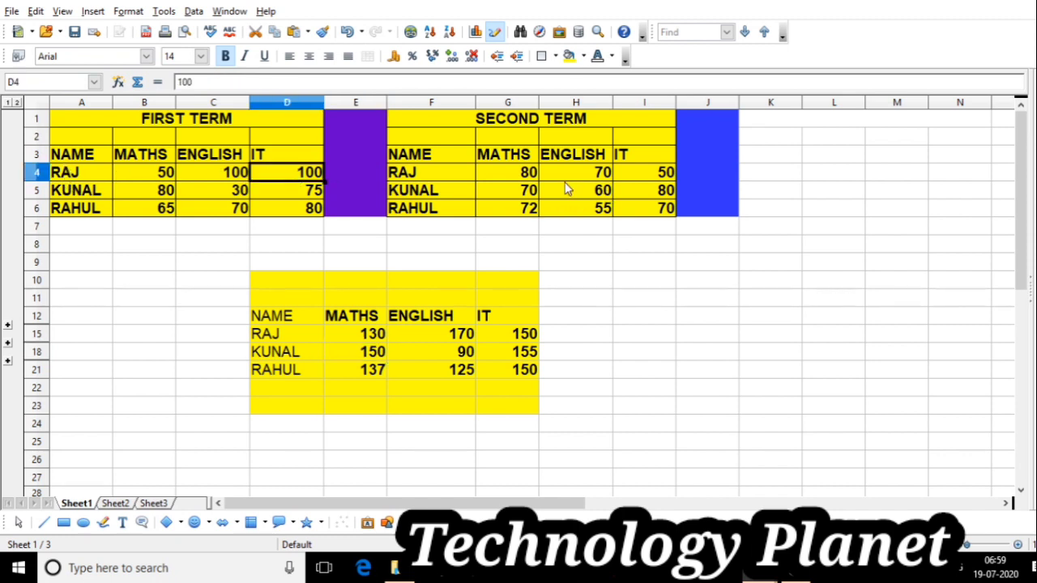
click(660, 175)
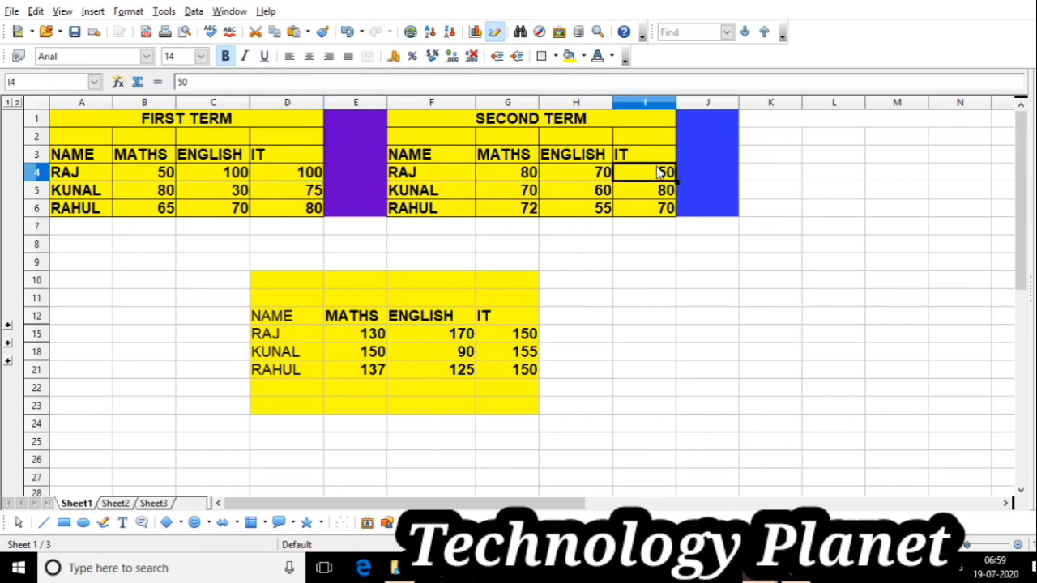
click(523, 339)
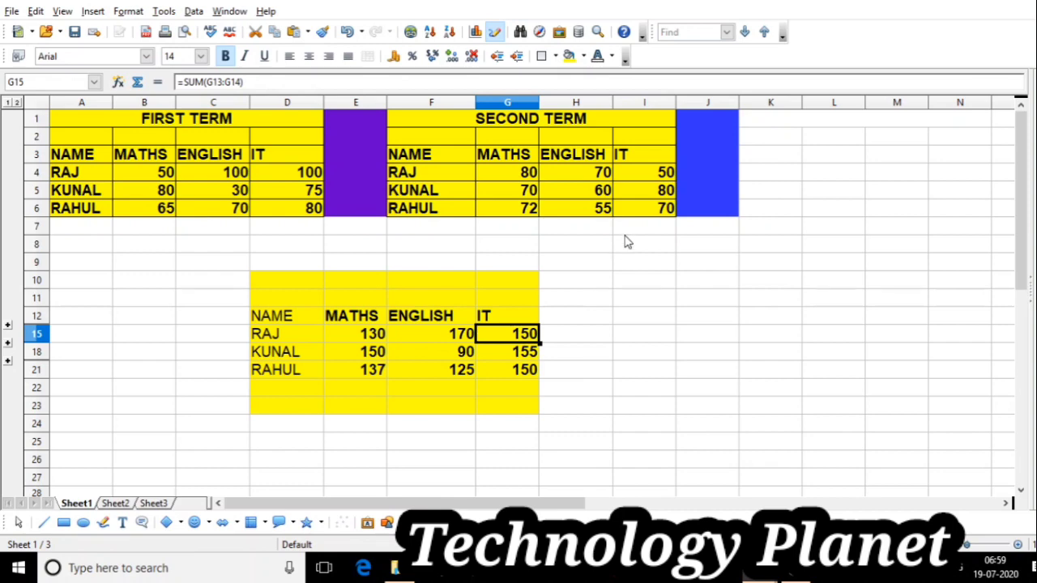
Set the second-term IT mark in I4 to 100 to test the linked consolidation.
click(653, 180)
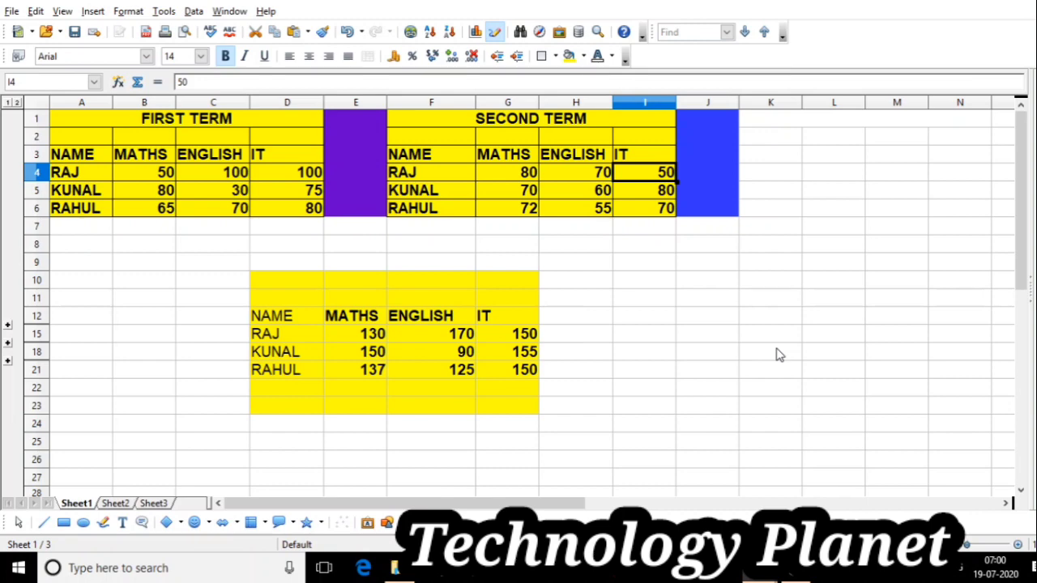
text(100)
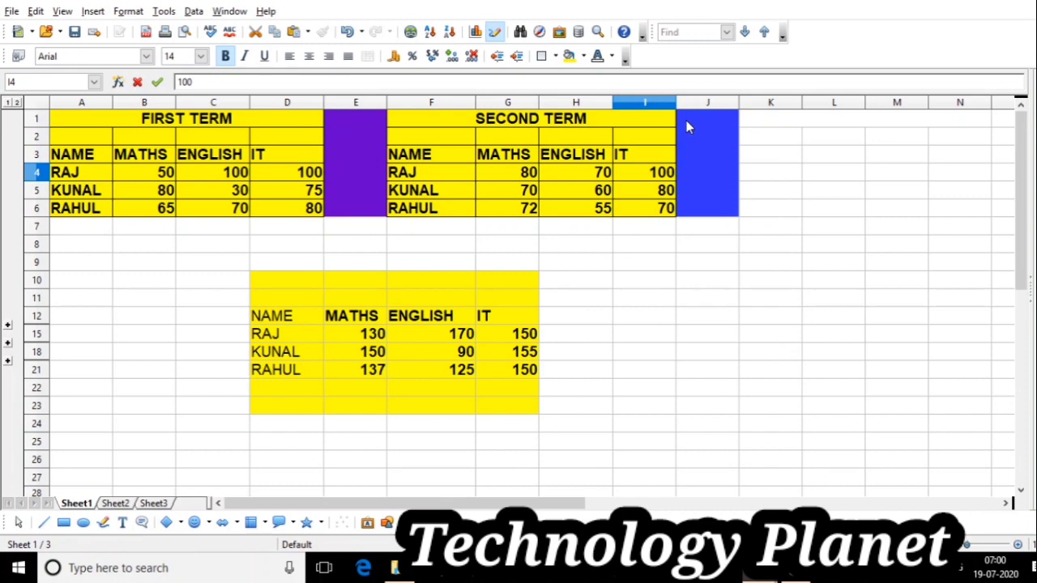
click(574, 336)
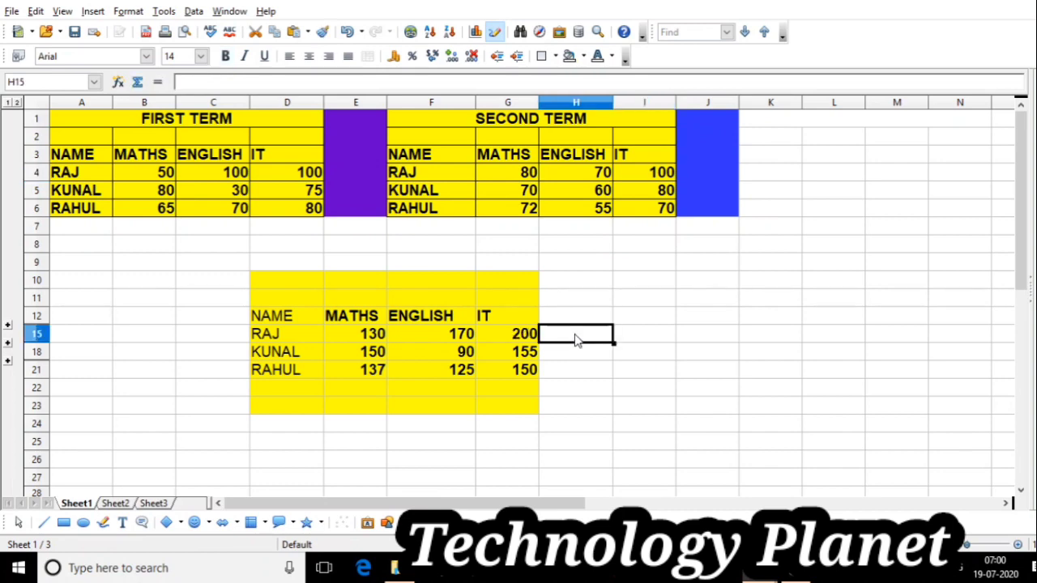